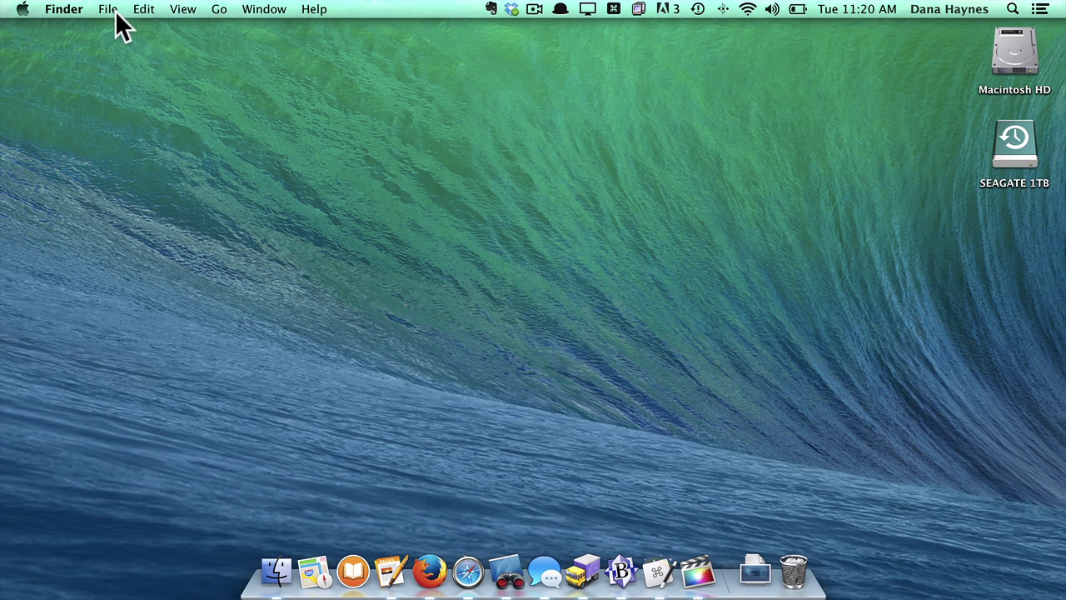
In the Finder preferences, toggle the desktop display of hard disks, external disks, and CDs, DVDs, and iPods off and back on
left_click(65, 10)
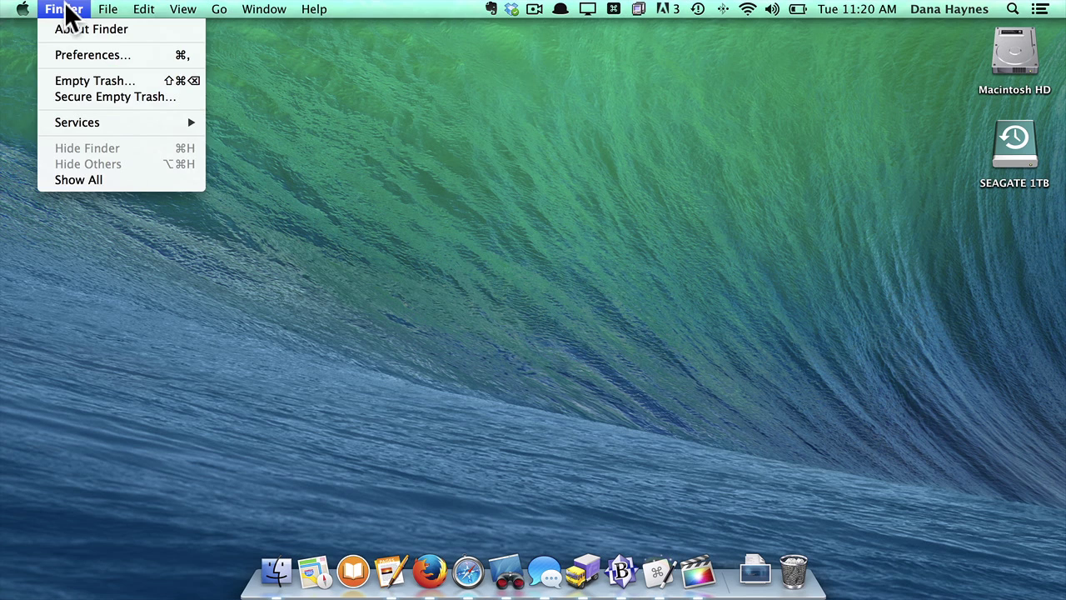
left_click(75, 55)
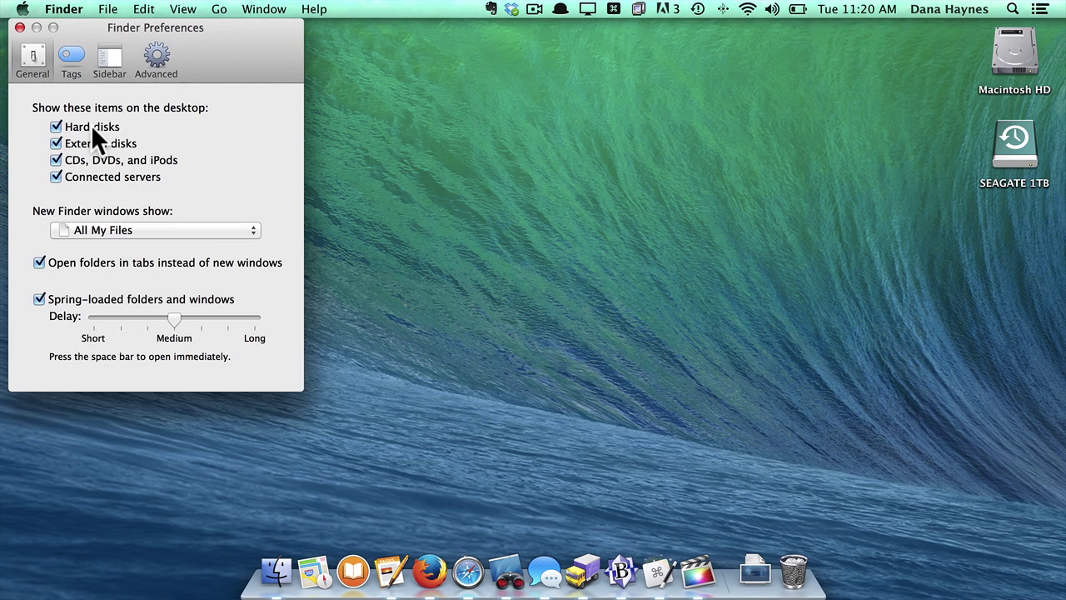
left_click(91, 124)
left_click(91, 123)
left_click(89, 140)
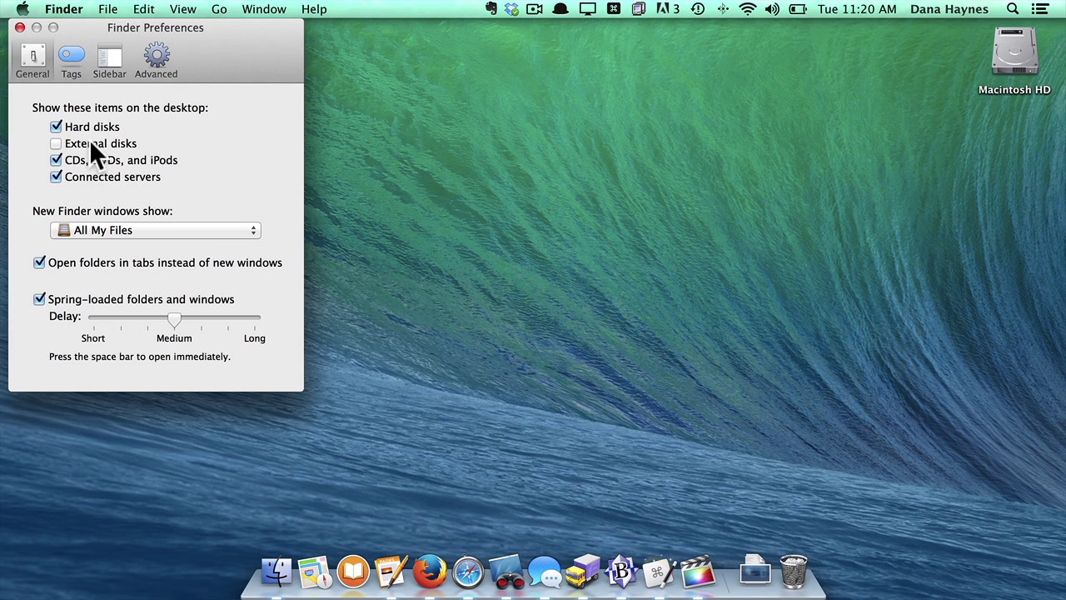
left_click(89, 139)
left_click(89, 156)
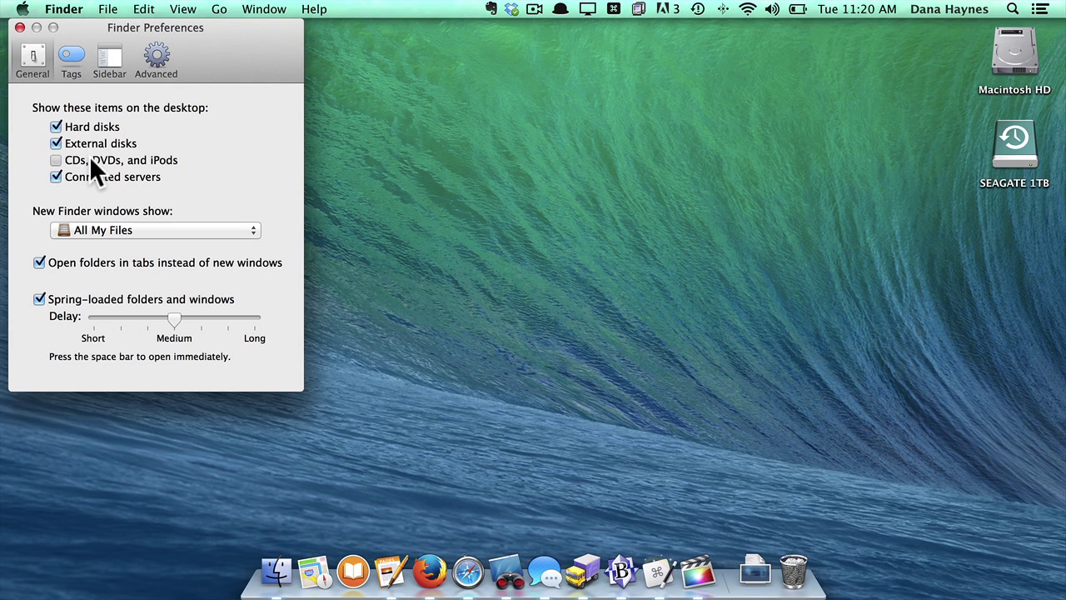
left_click(89, 155)
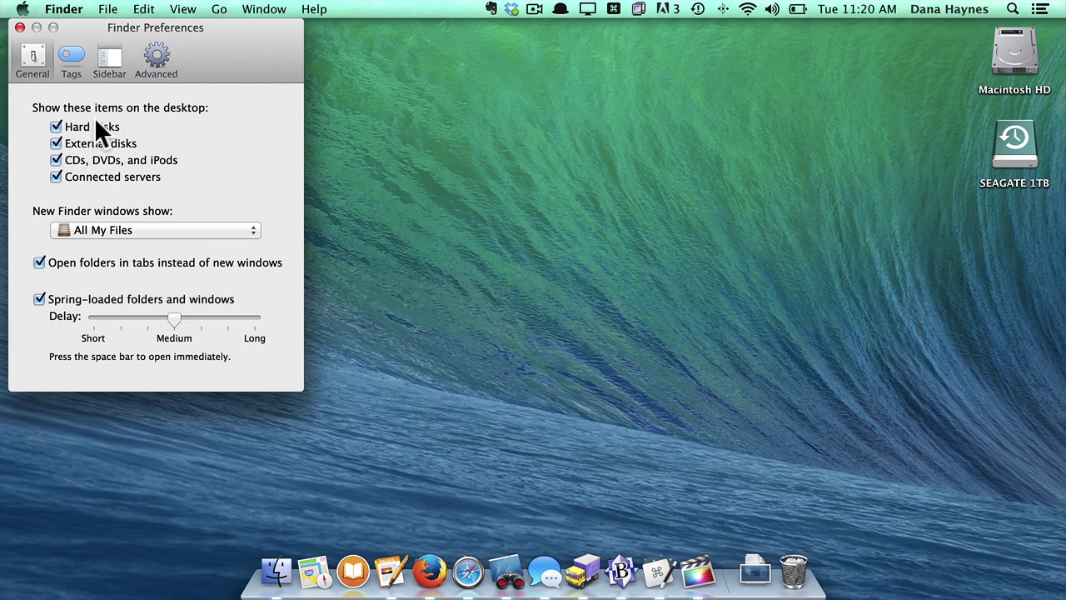
left_click(20, 27)
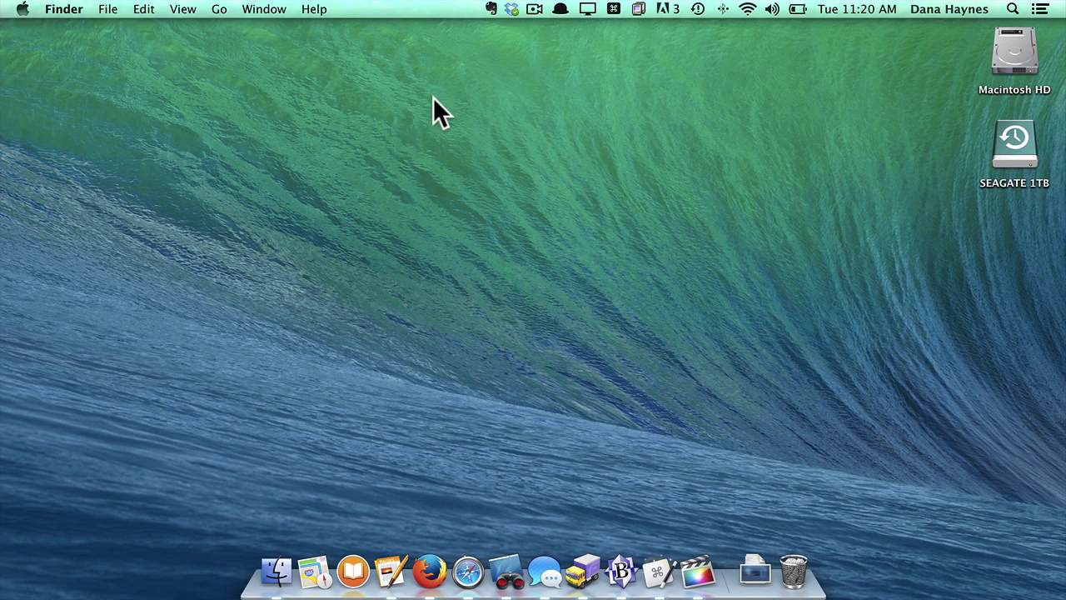
Open Disk Utility from the Utilities folder and show the First Aid options for the Macintosh HD volume
left_click(222, 10)
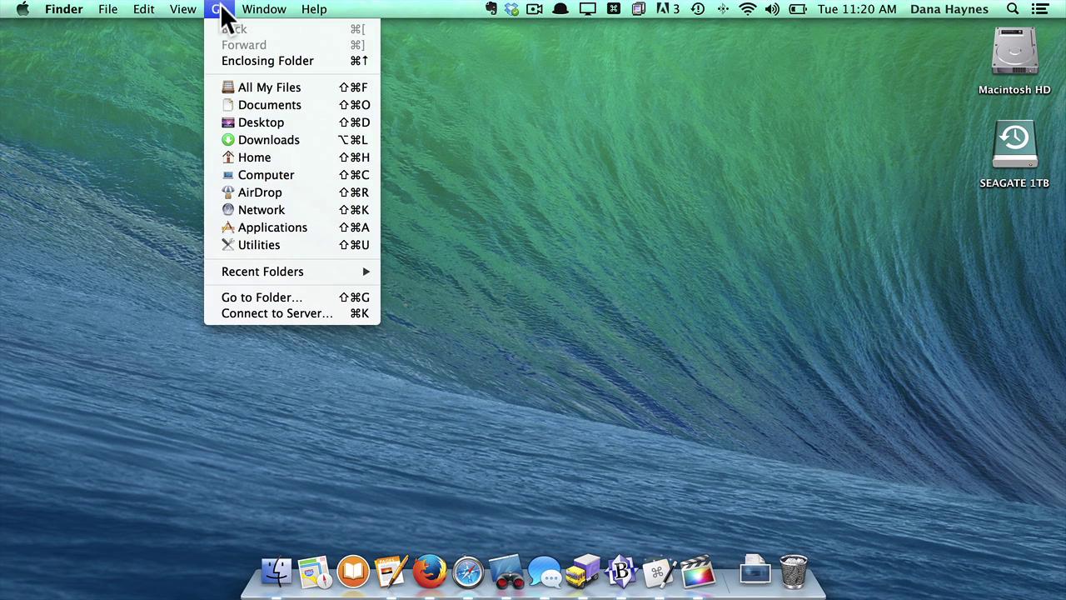
left_click(244, 243)
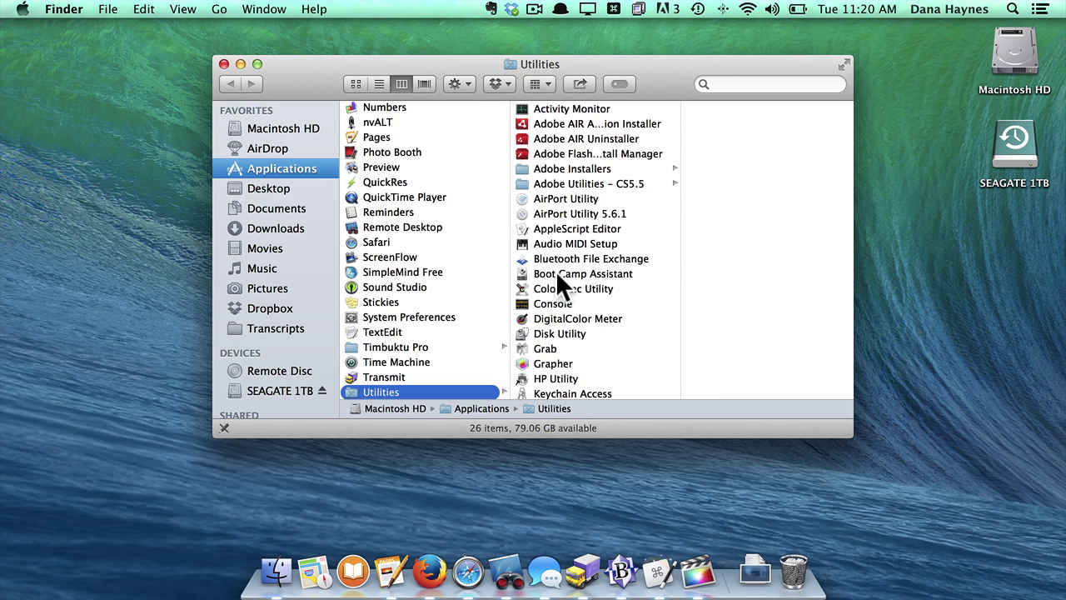
double_click(551, 333)
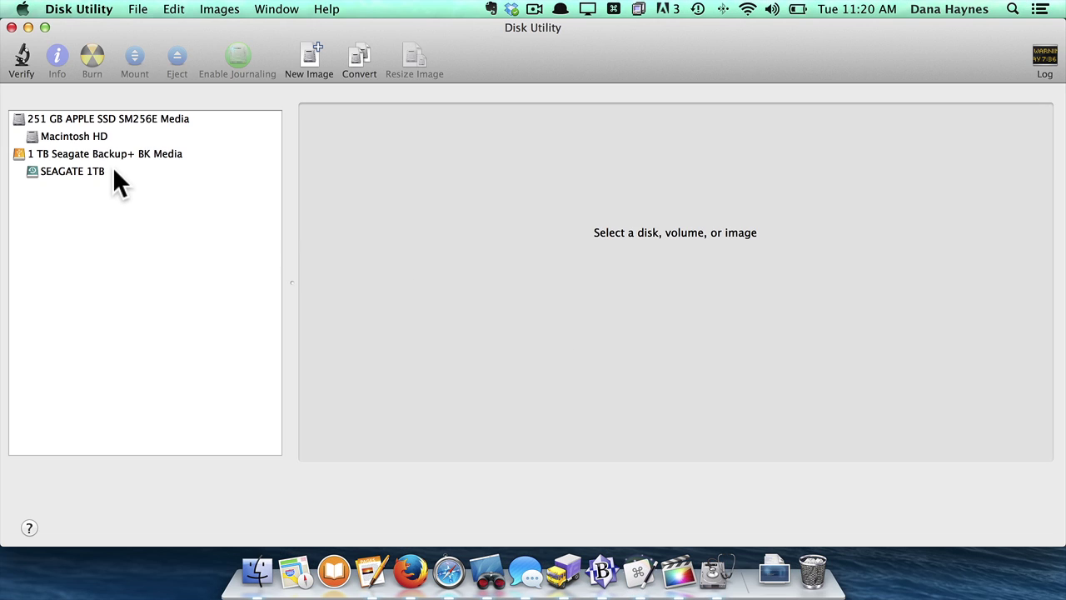
left_click(97, 135)
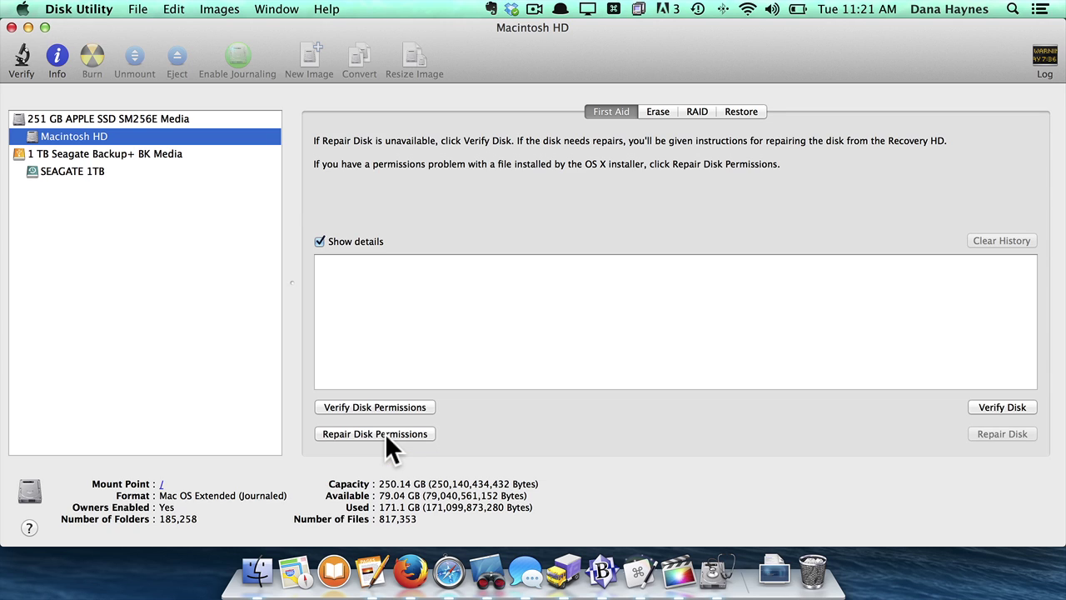
Examine the First Aid, Erase, Partition, RAID and Restore options of the 1 TB Seagate Backup+ disk
left_click(106, 155)
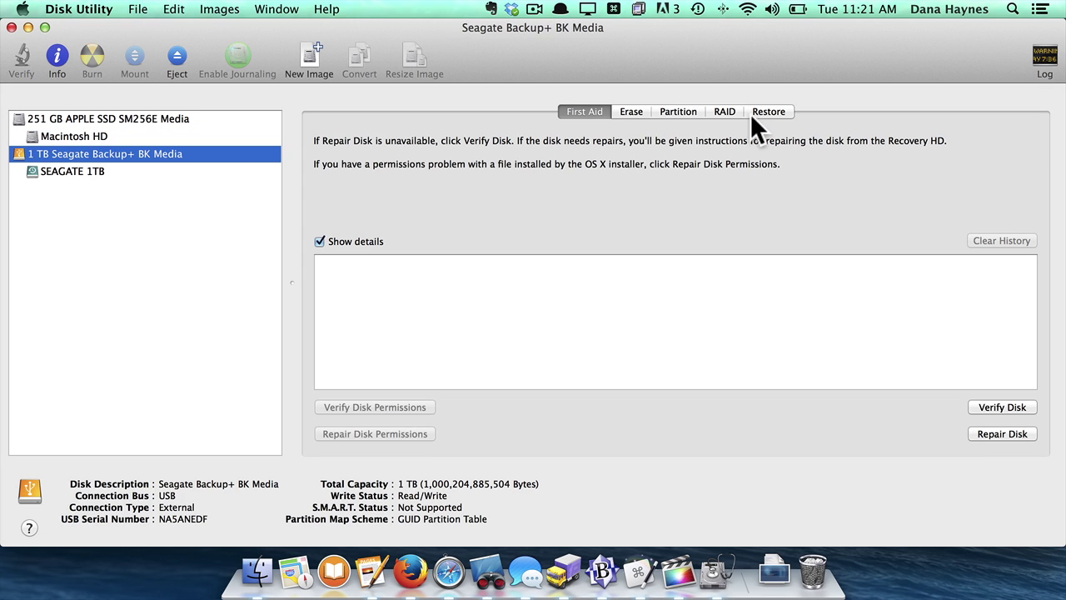
left_click(631, 109)
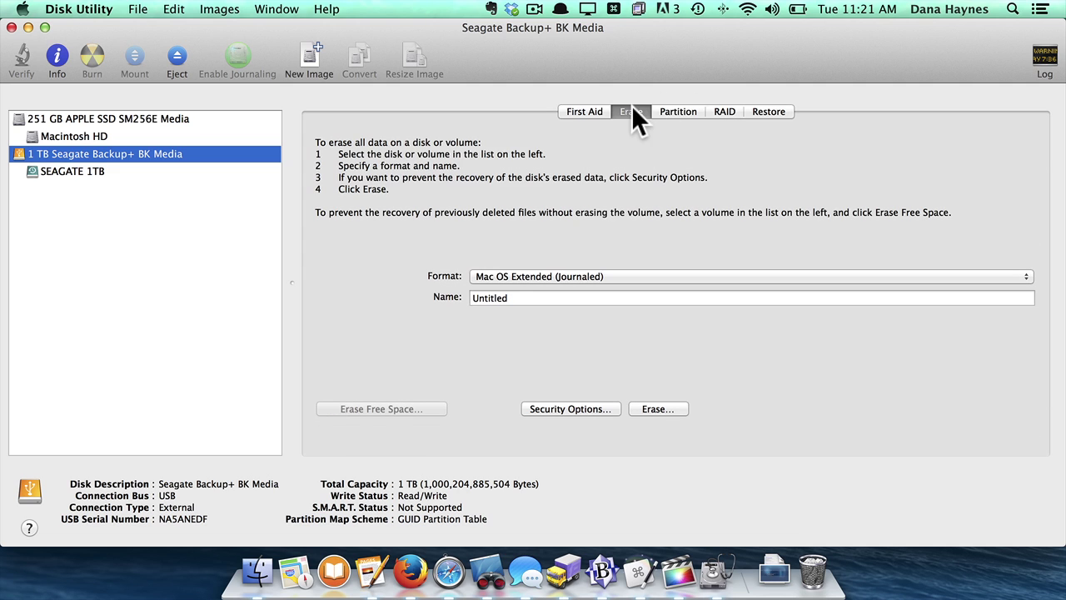
left_click(679, 114)
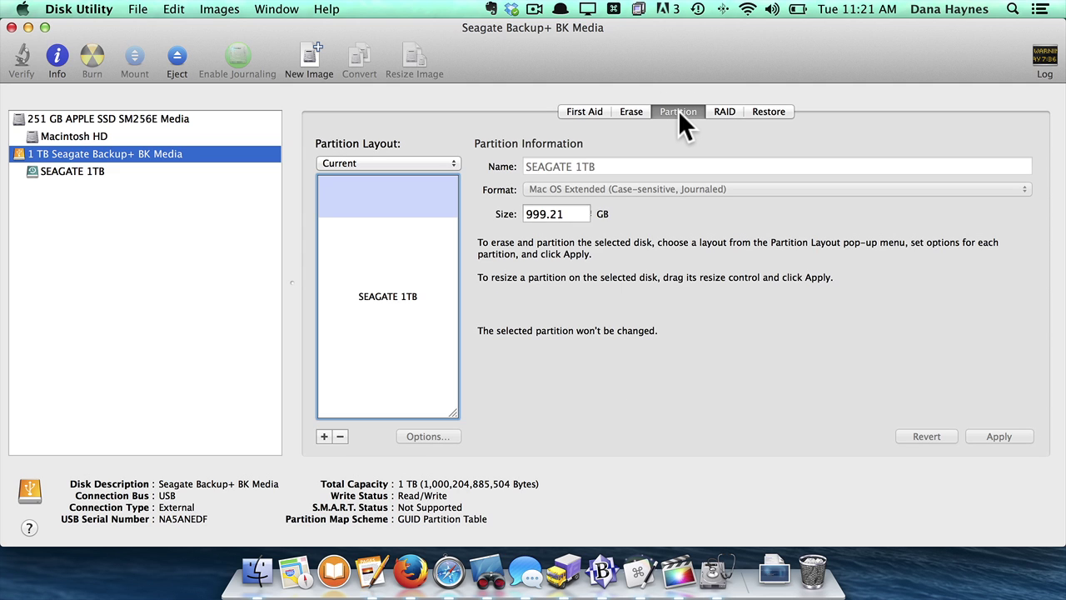
left_click(721, 113)
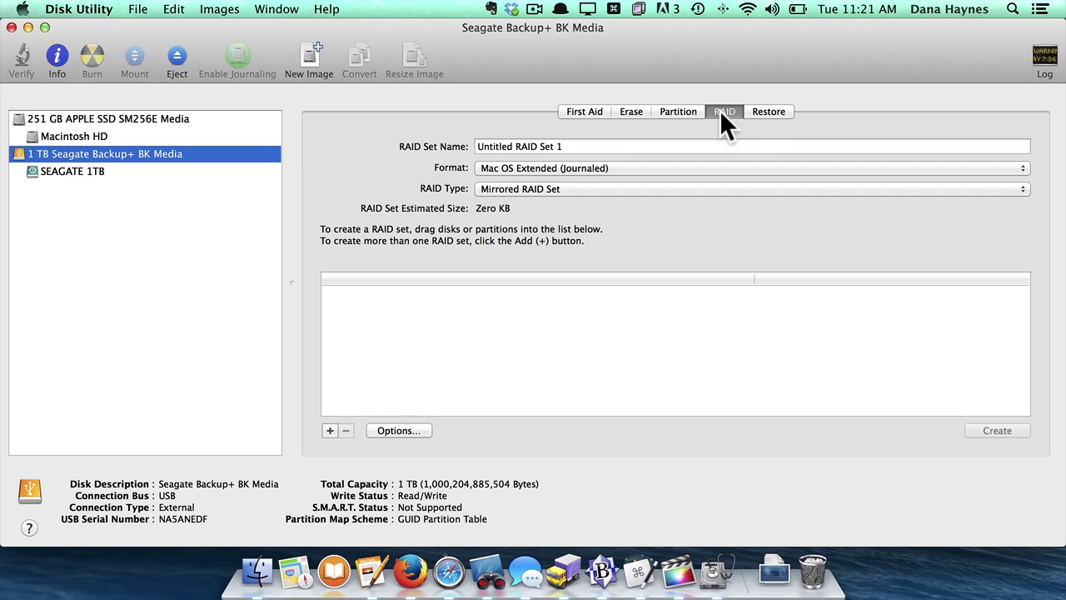
left_click(761, 113)
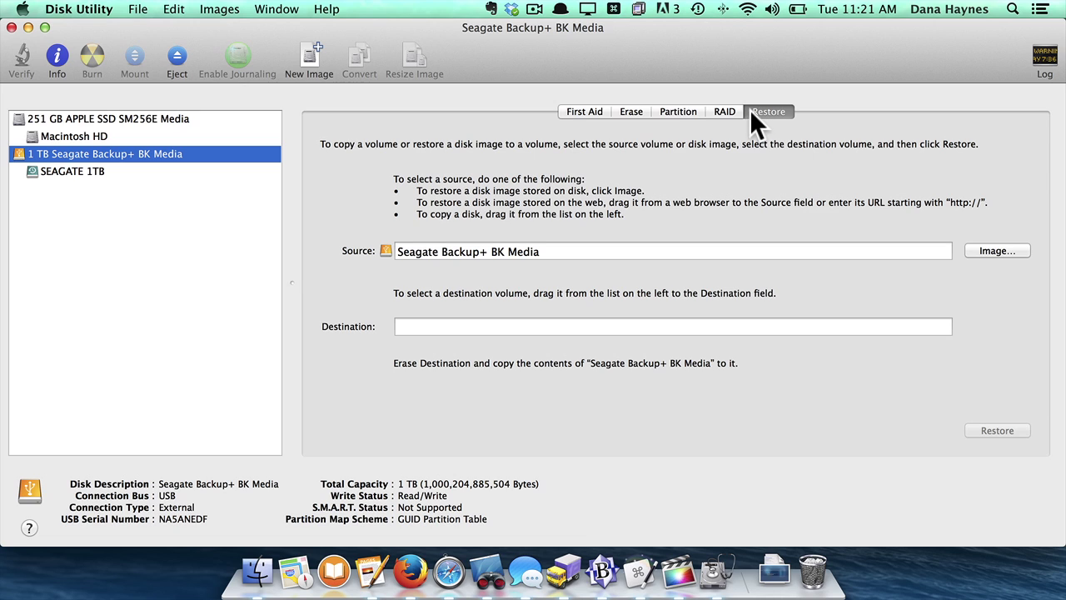
left_click(601, 113)
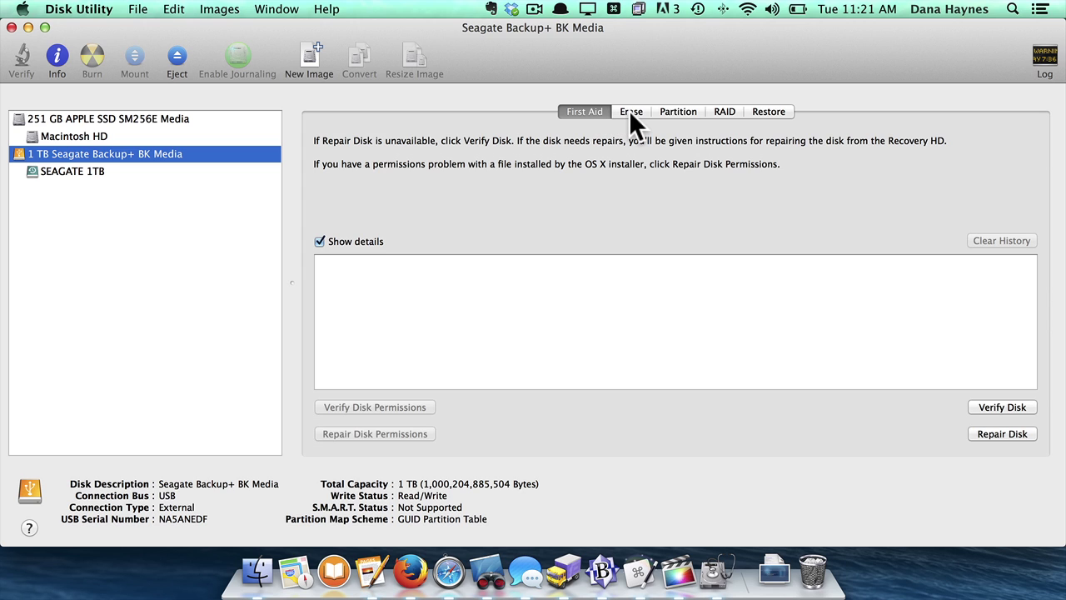
left_click(630, 117)
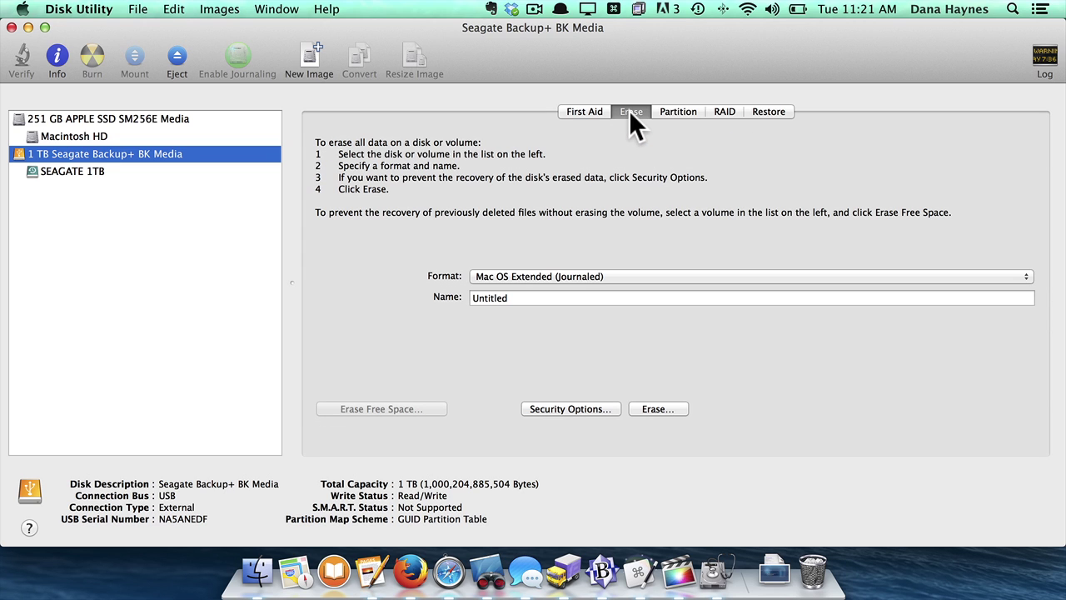
left_click(673, 114)
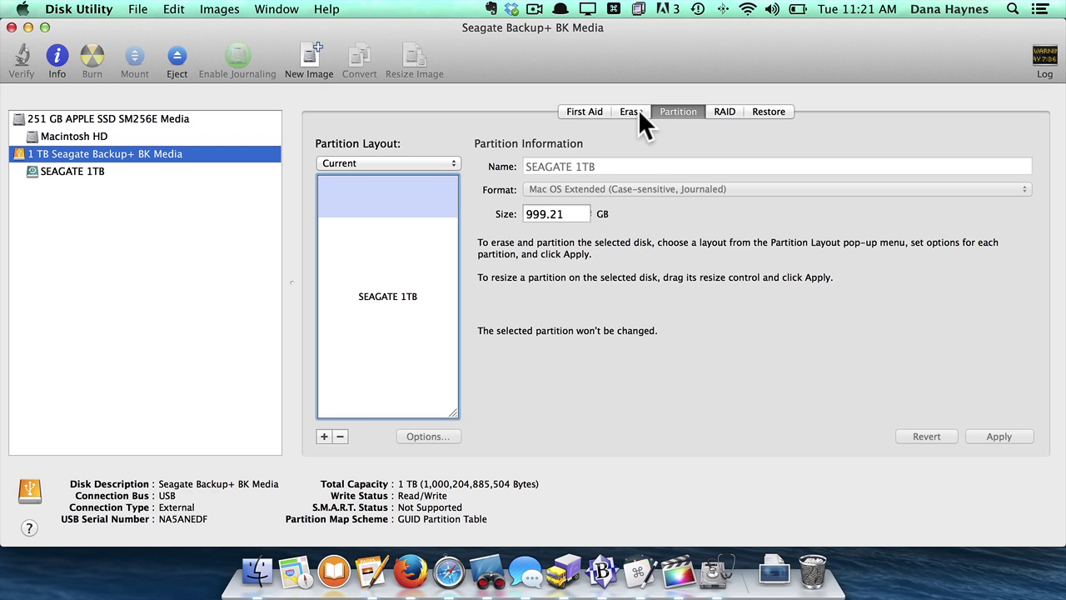
left_click(638, 111)
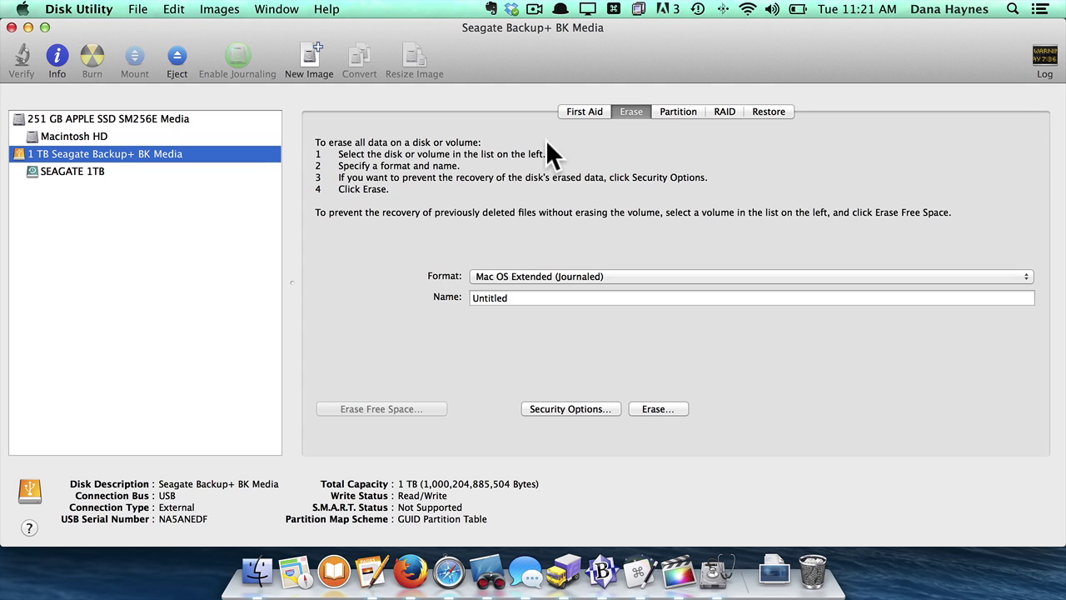
Review the format and name settings for erasing the 1 TB Seagate disk, start the erase and cancel it
left_click(539, 279)
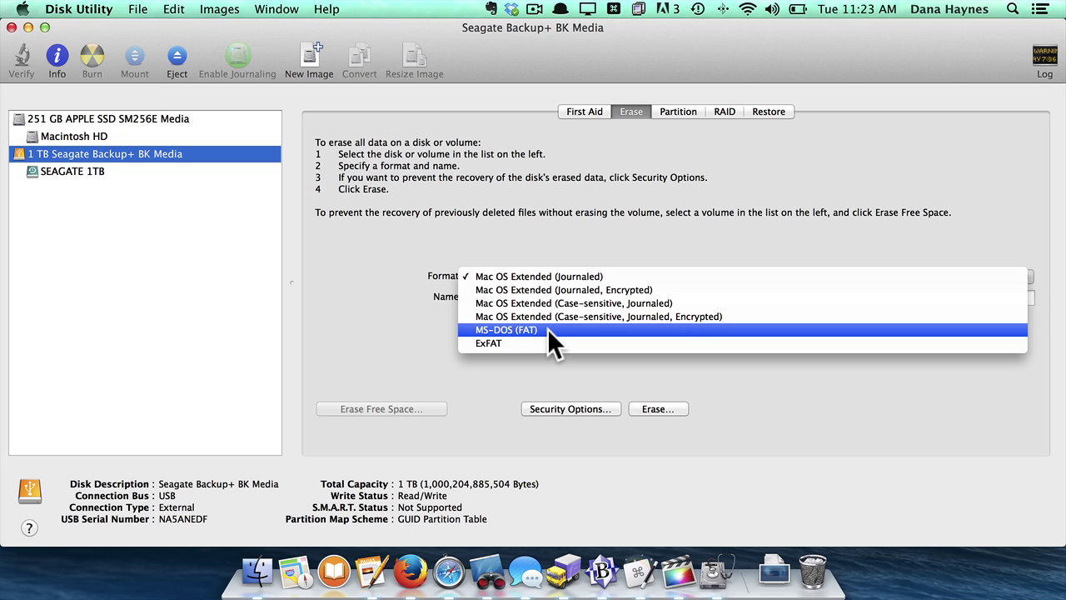
left_click(542, 229)
left_click_drag(519, 302, 454, 300)
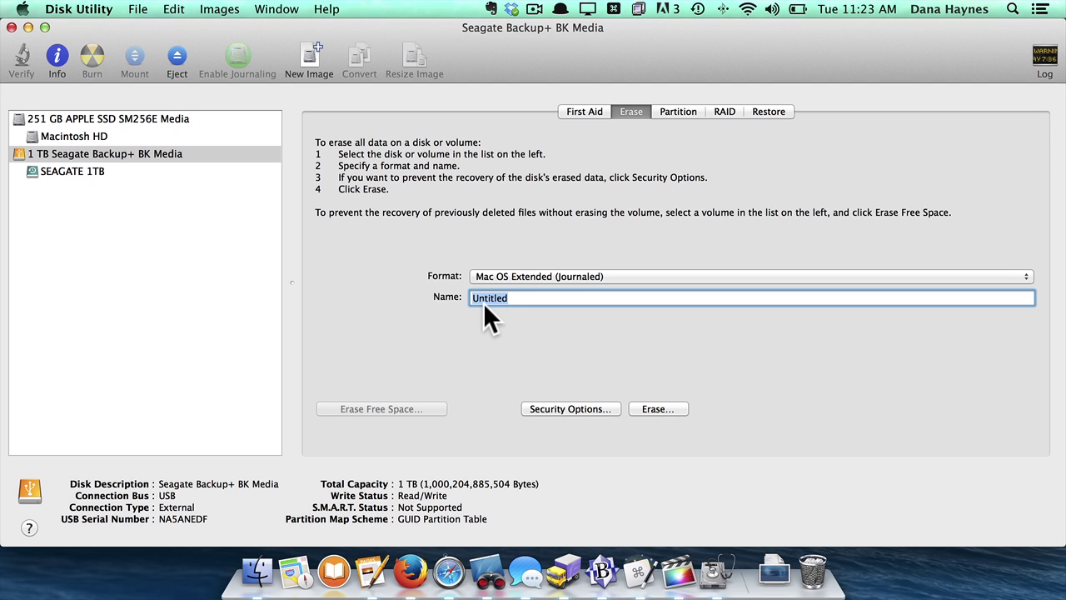
left_click(657, 409)
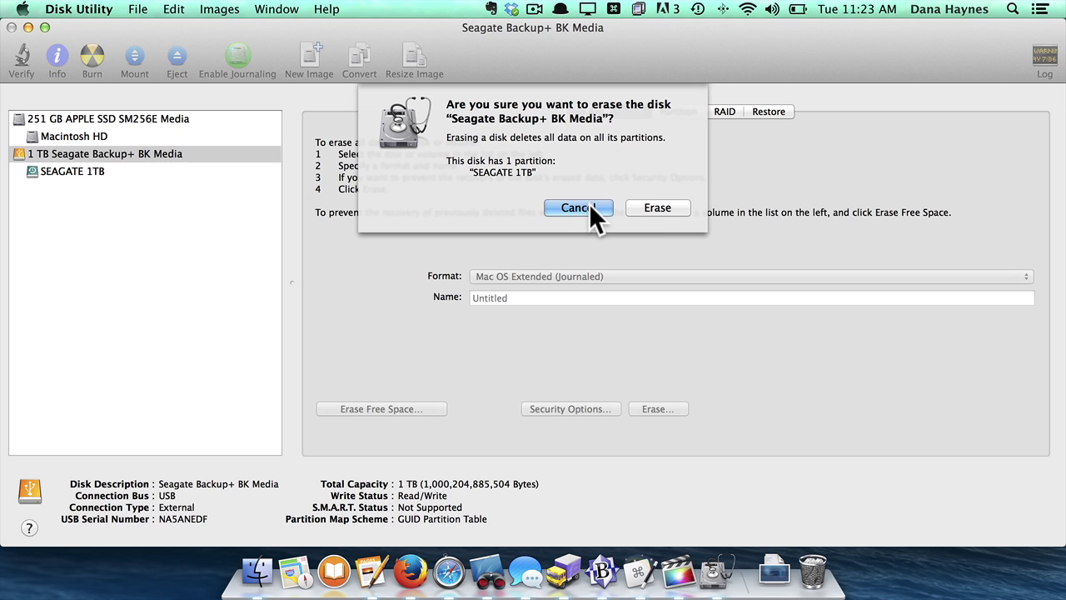
left_click(588, 205)
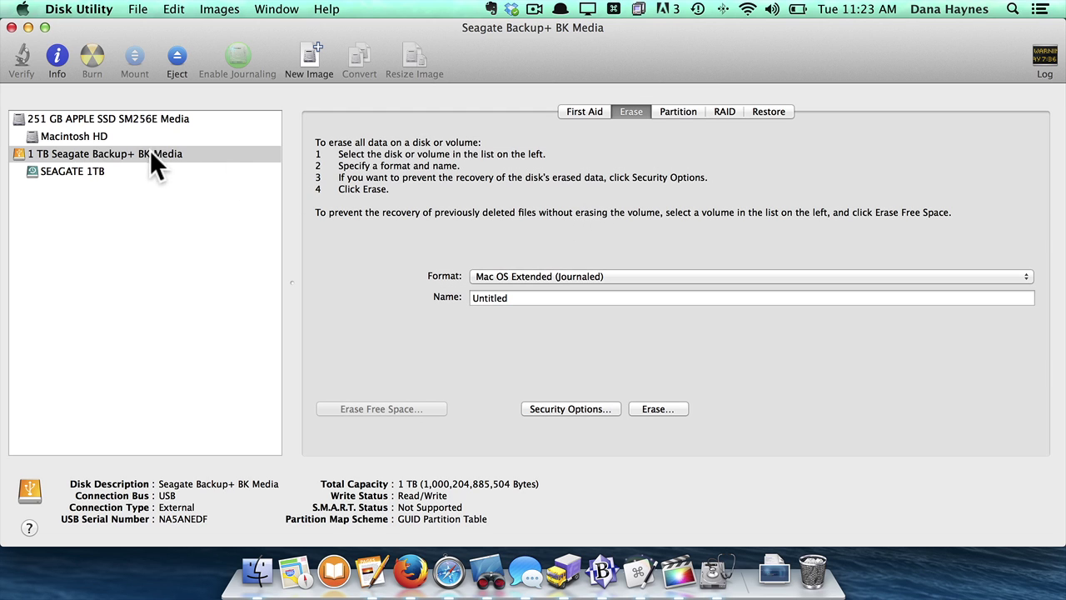
Review the Erase Free Space options and the available erase formats for the SEAGATE 1TB volume without applying anything
left_click(87, 173)
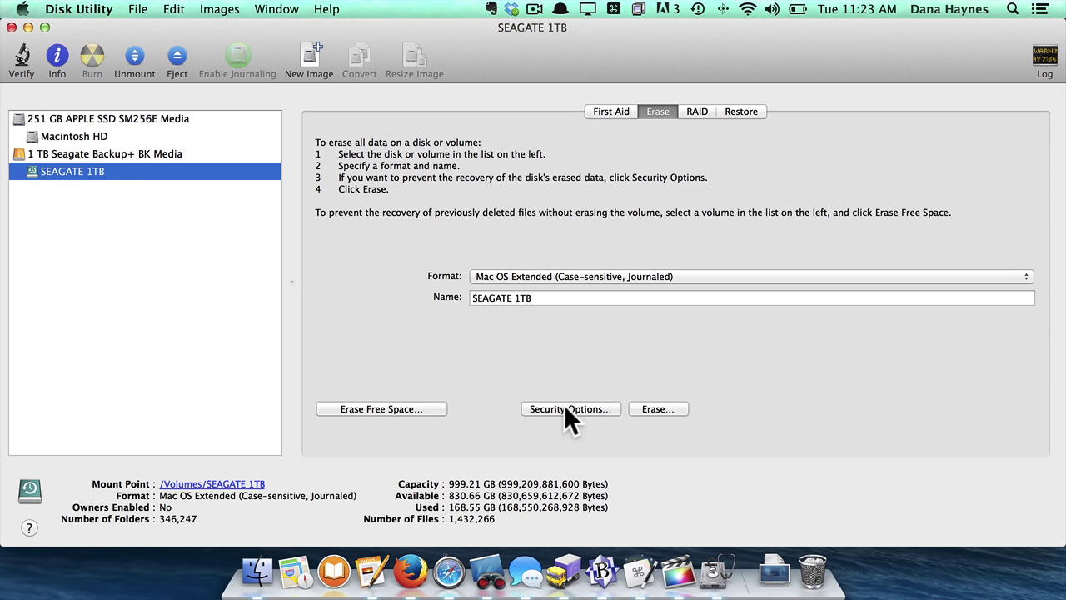
left_click(400, 409)
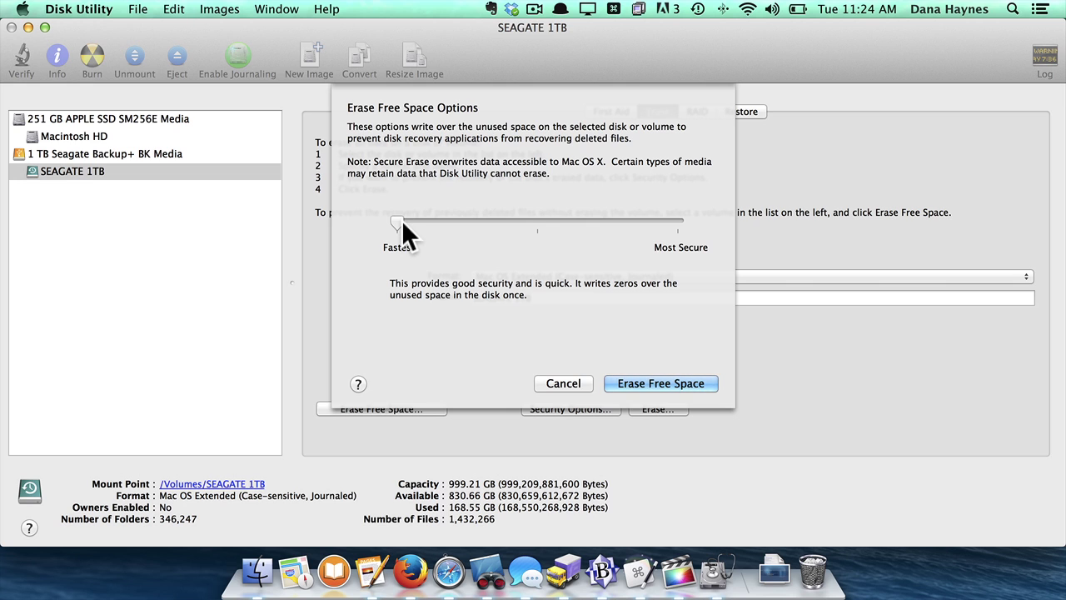
left_click(557, 381)
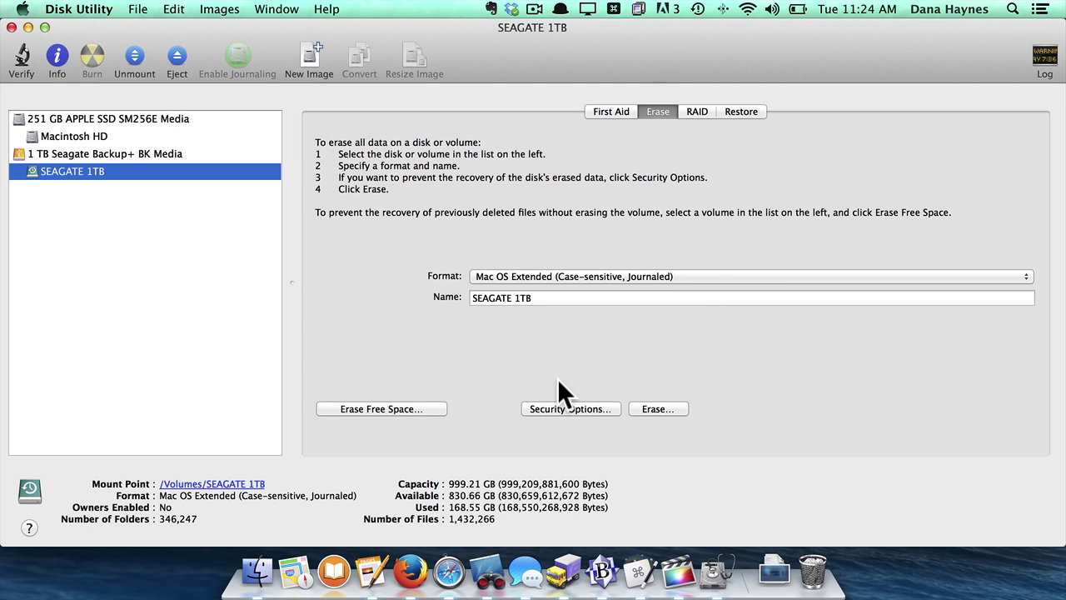
left_click(547, 271)
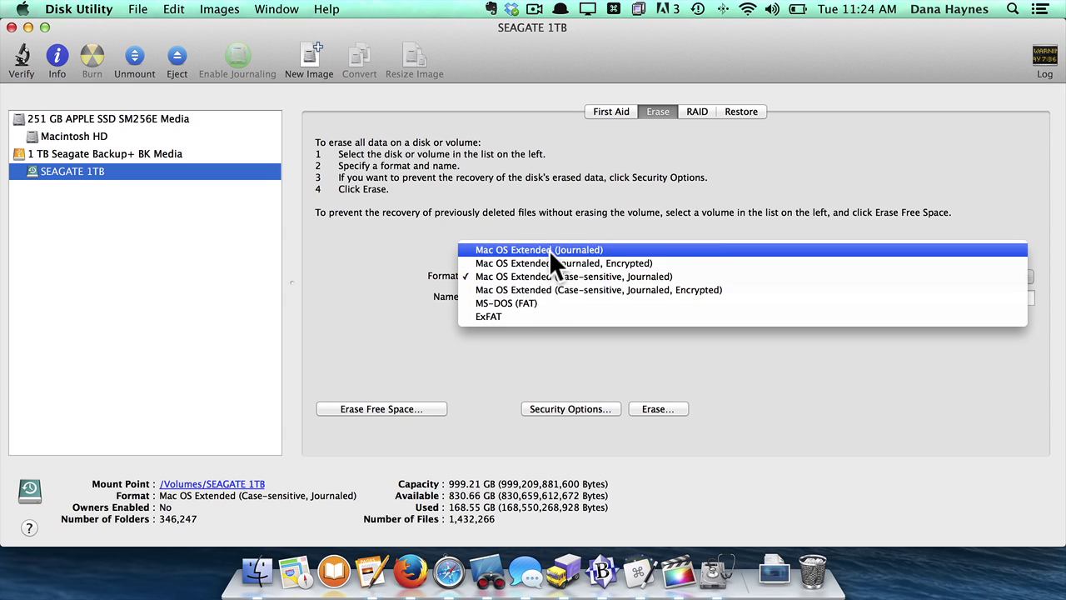
left_click(546, 222)
Compare the erase settings of the 1 TB Seagate disk with those of its SEAGATE 1TB volume
left_click(82, 154)
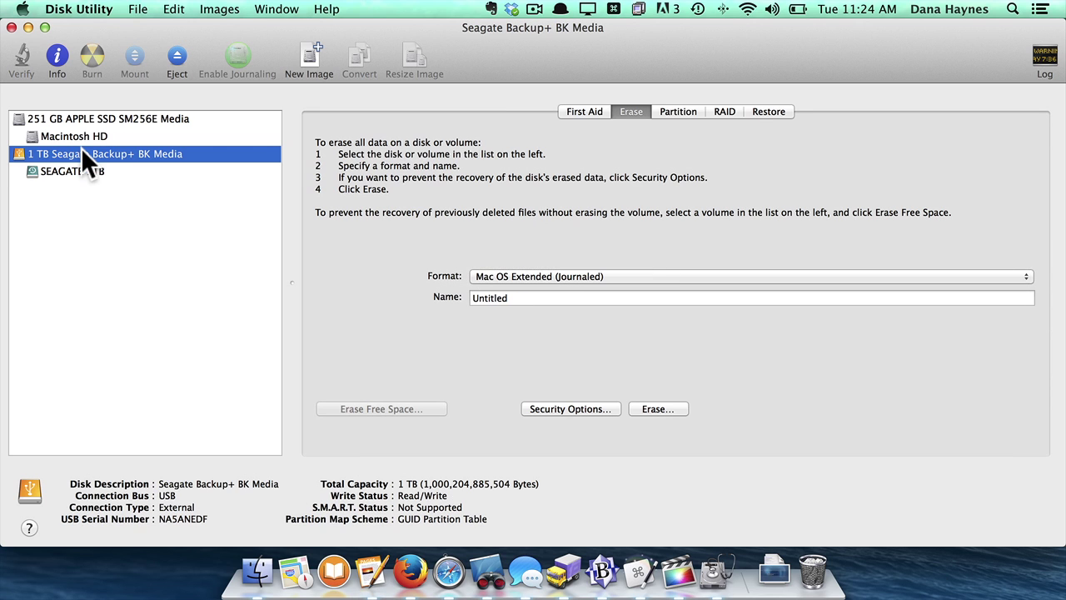
left_click(84, 169)
left_click(90, 153)
left_click(92, 168)
Set the partition layout of the 1 TB Seagate disk to 4 Partitions
left_click(92, 154)
left_click(690, 111)
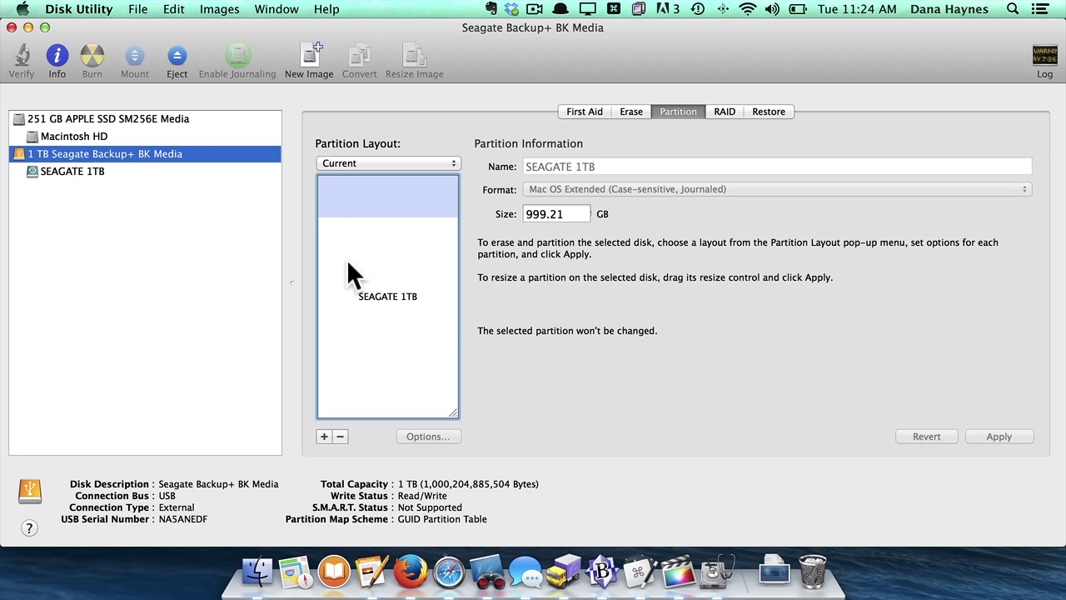
left_click(360, 163)
left_click(361, 188)
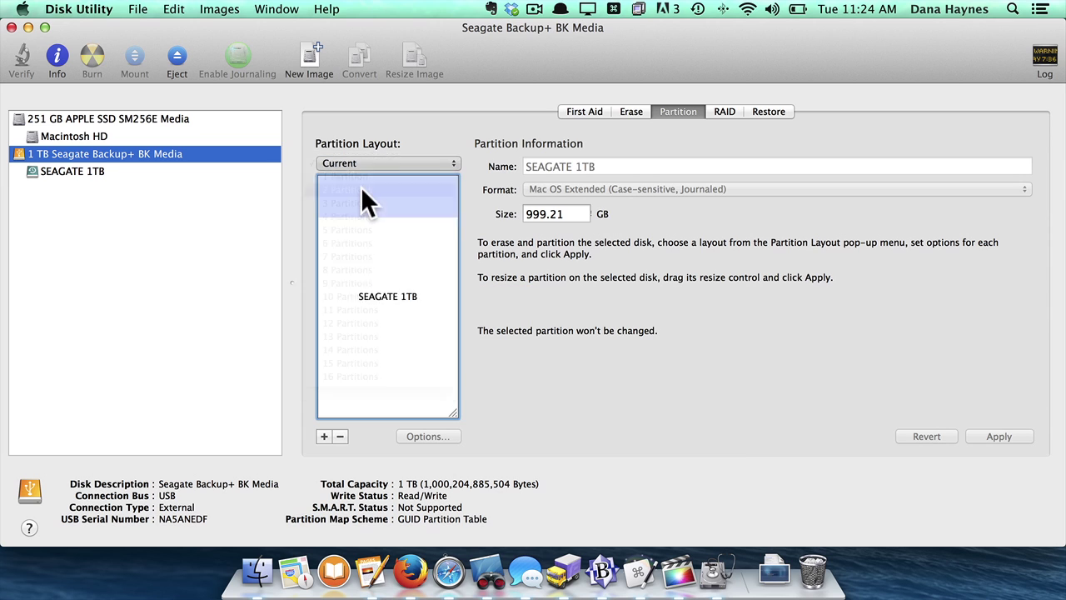
left_click(367, 161)
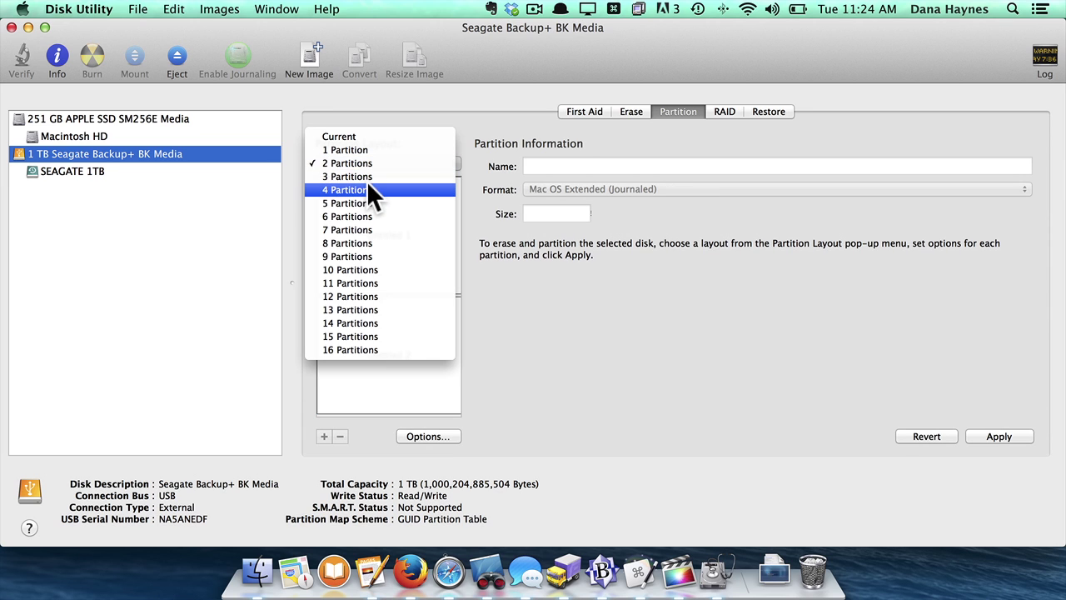
left_click(368, 188)
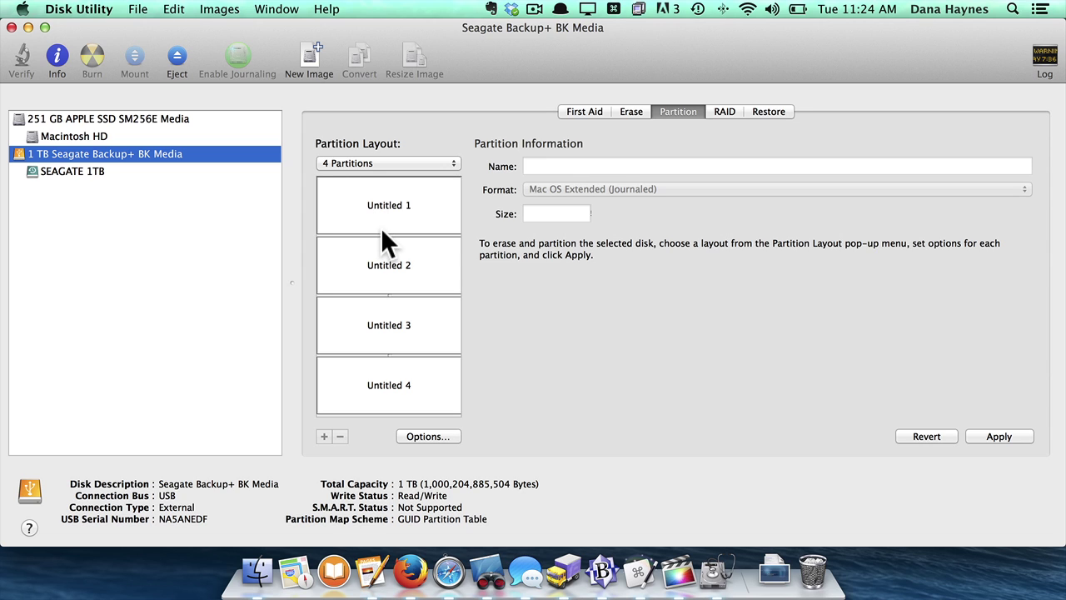
Enlarge the first partition, Untitled 1, to about 306 GB by moving its boundary with Untitled 2
left_click(387, 226)
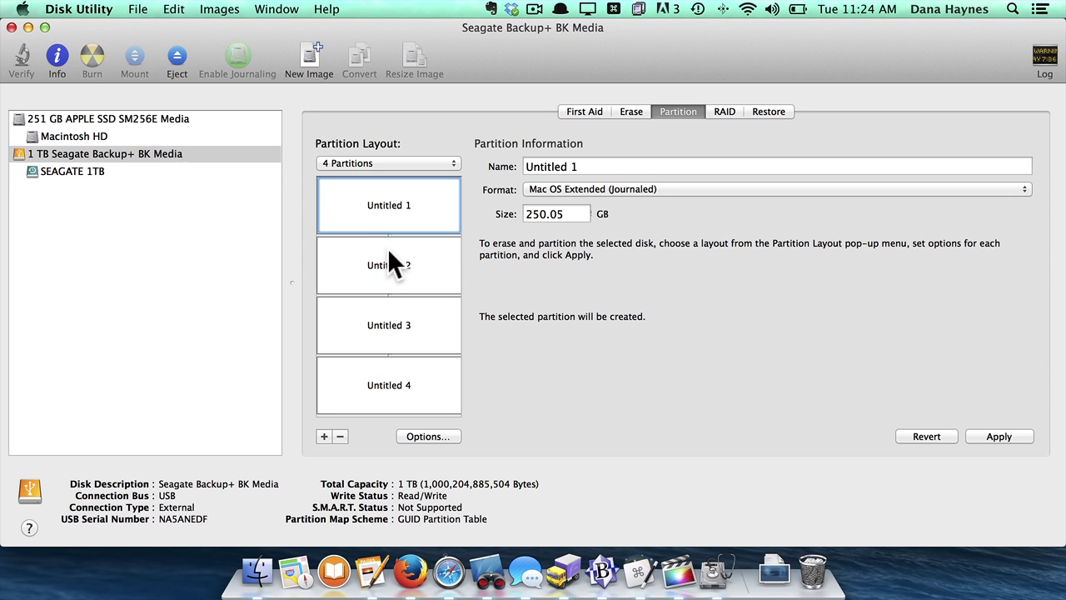
mouse_move(389, 234)
left_mouse_down()
mouse_move(389, 270)
mouse_move(389, 229)
mouse_move(395, 245)
left_mouse_up()
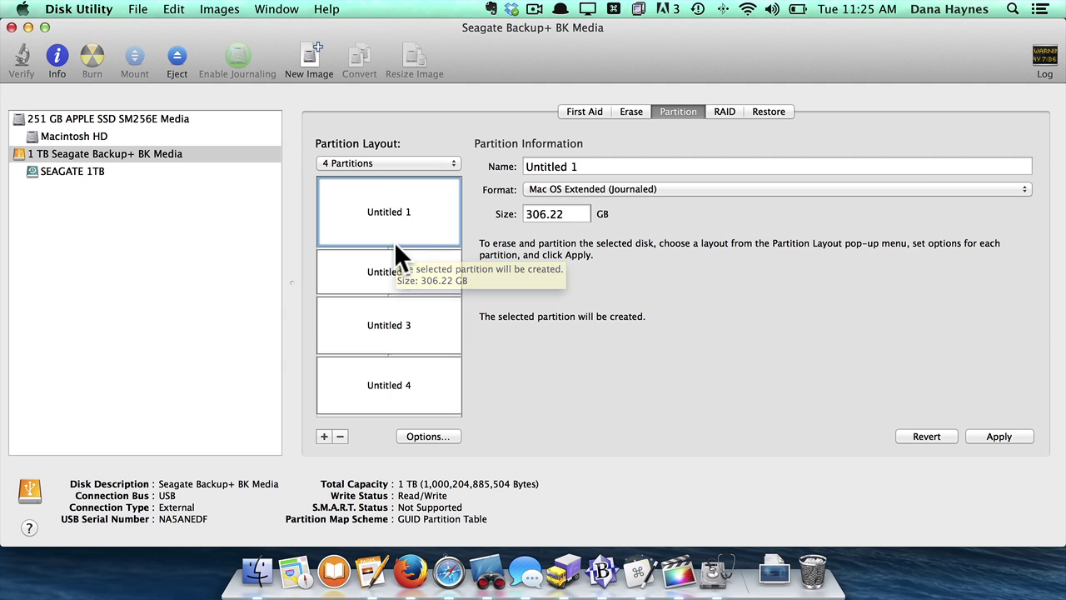
Set the Seagate disk's layout to 2 Partitions and shrink Untitled 1 to about 184 GB by moving its boundary with Untitled 2
left_click(369, 162)
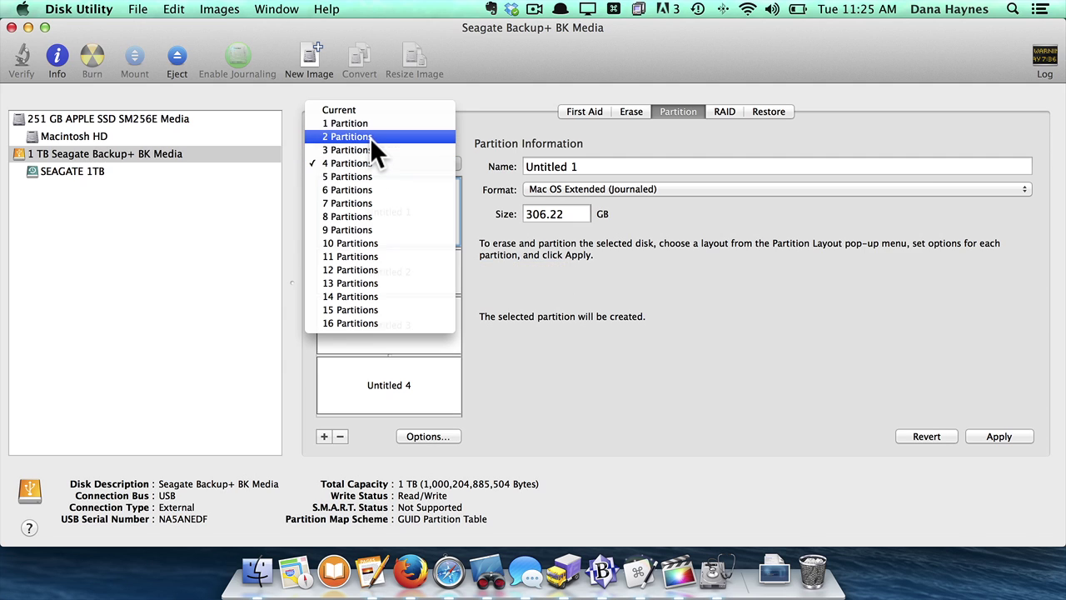
left_click(370, 137)
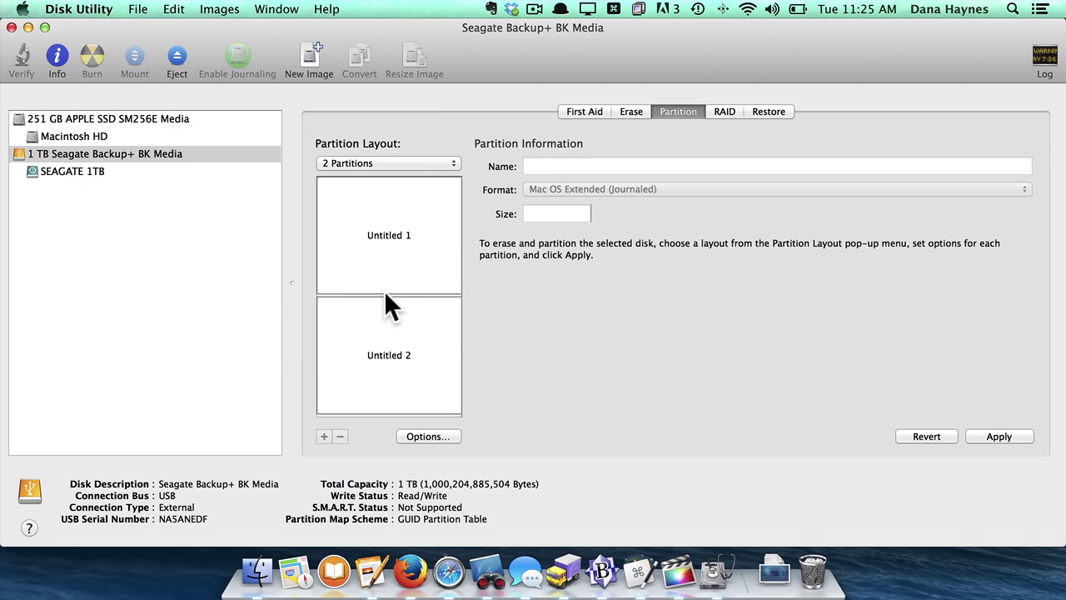
left_click_drag(389, 295, 390, 220)
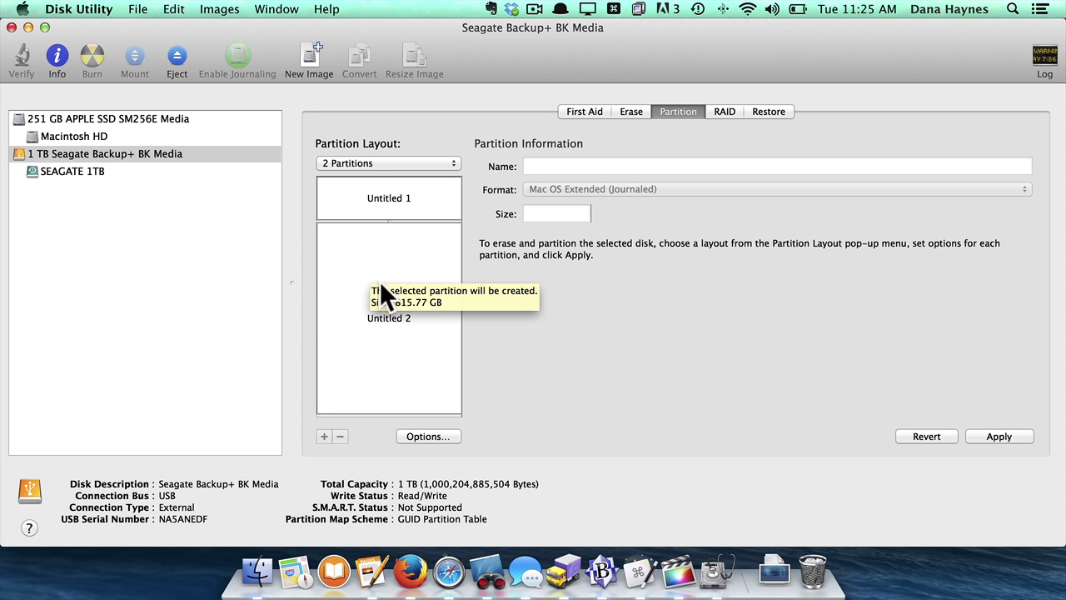
Switch to Finder and hide all other applications to view the drive icons on the desktop
left_click(271, 561)
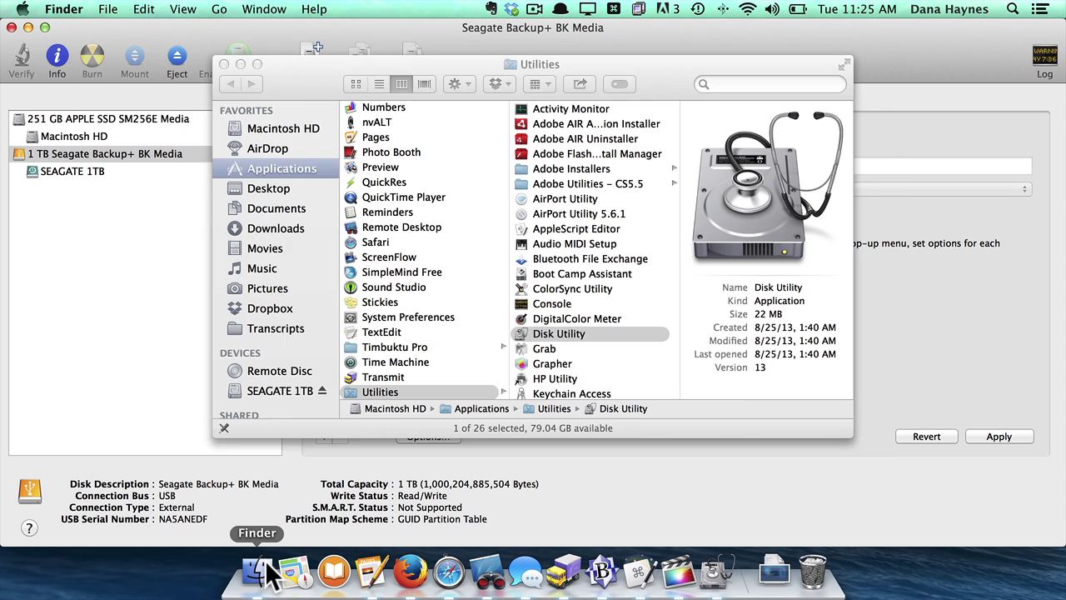
left_click(70, 9)
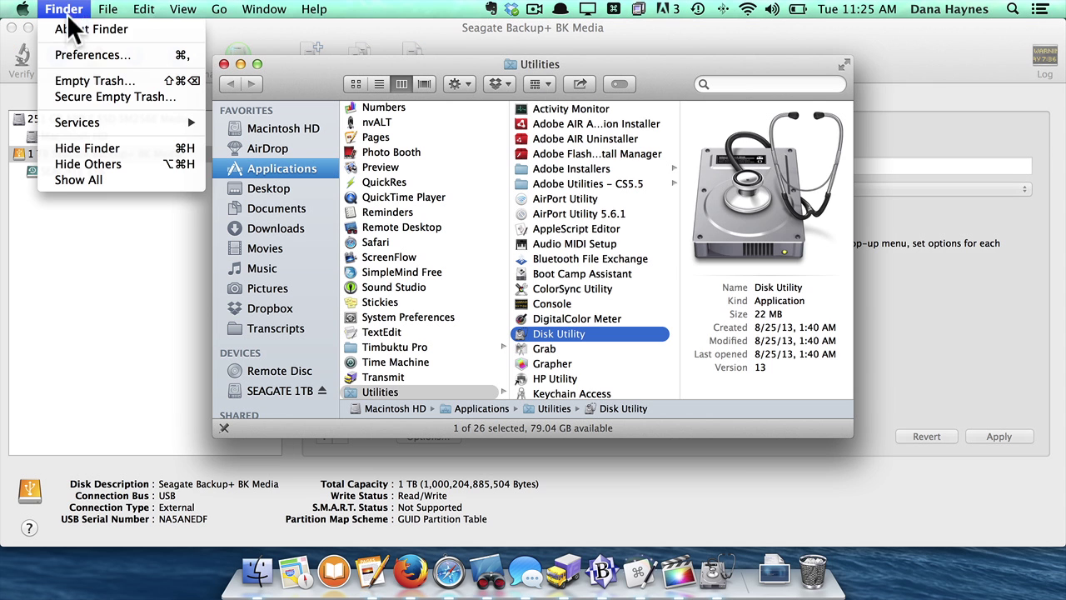
left_click(87, 165)
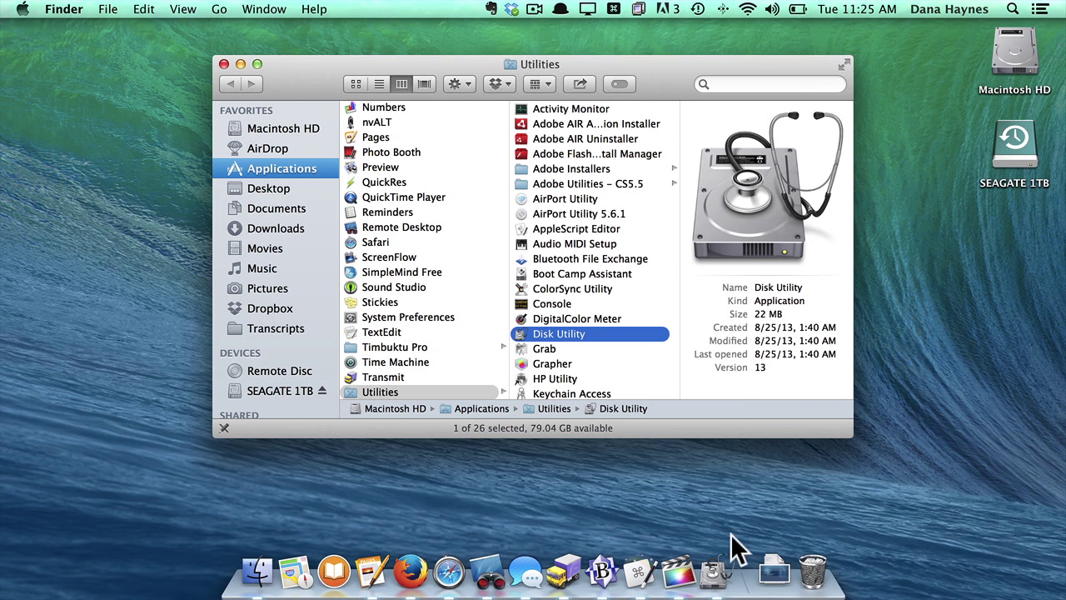
Switch back to Disk Utility, move its window aside to check the desktop drive icons, and return the window to its place
left_click(714, 574)
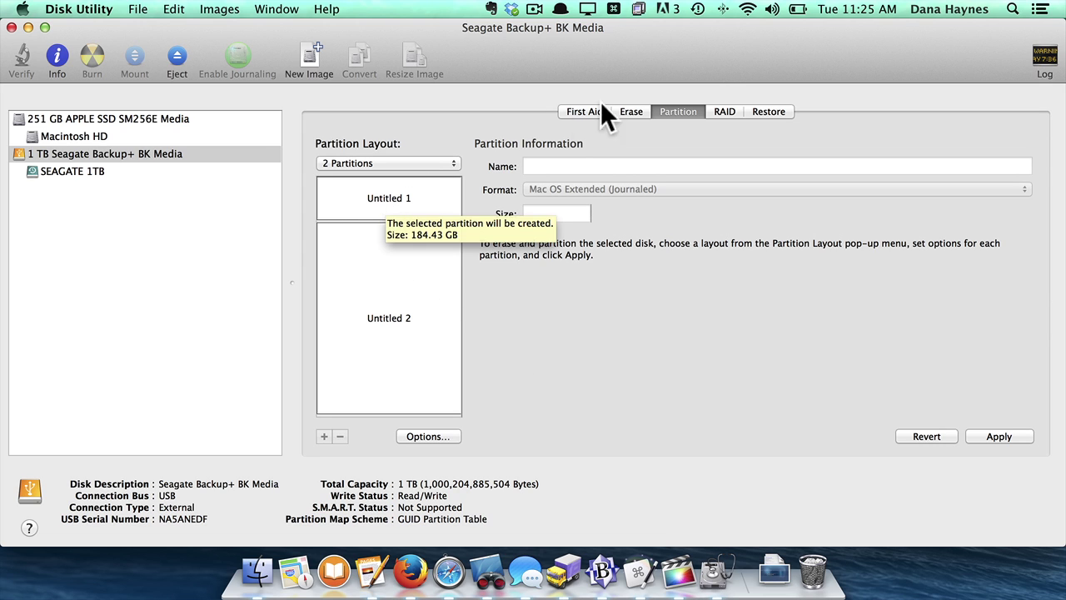
left_click_drag(721, 54, 609, 56)
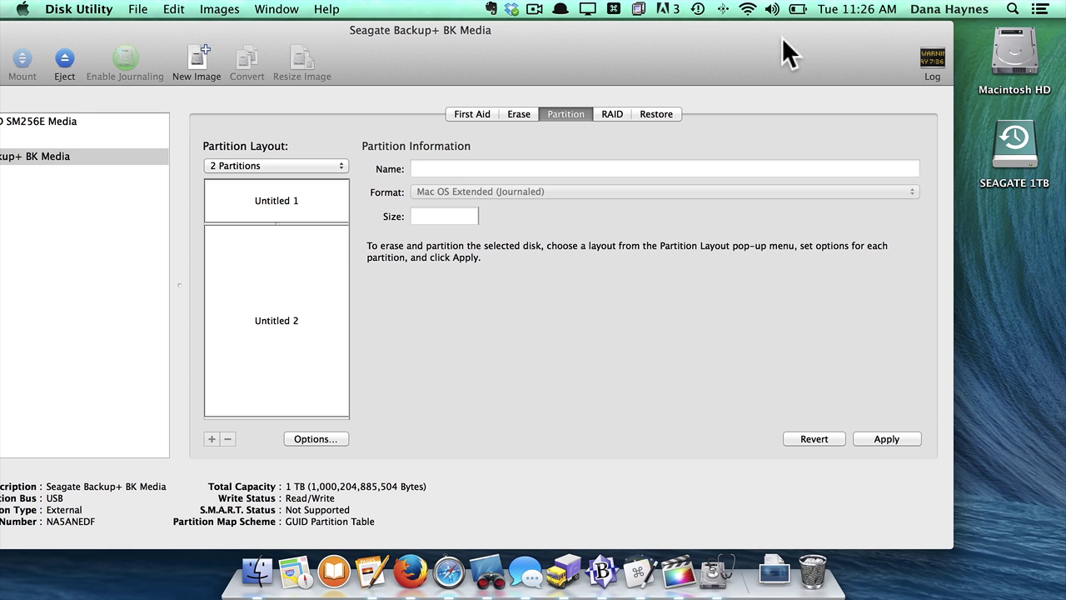
left_click_drag(744, 39, 851, 39)
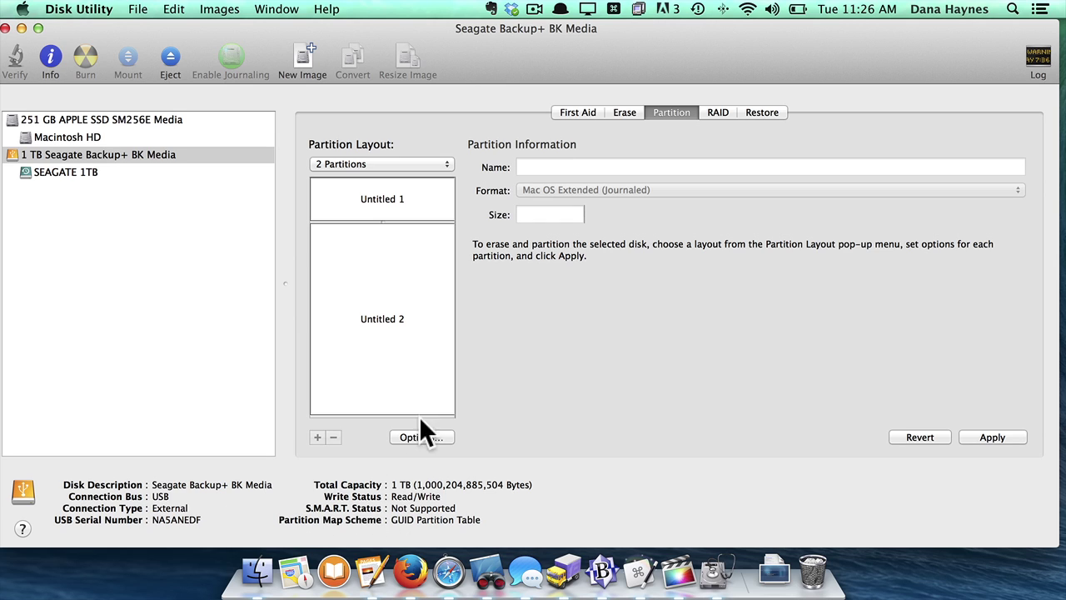
Configure the Seagate disk as 1 Partition in Mac OS Extended (Journaled) format with the GUID Partition Table scheme
left_click(383, 164)
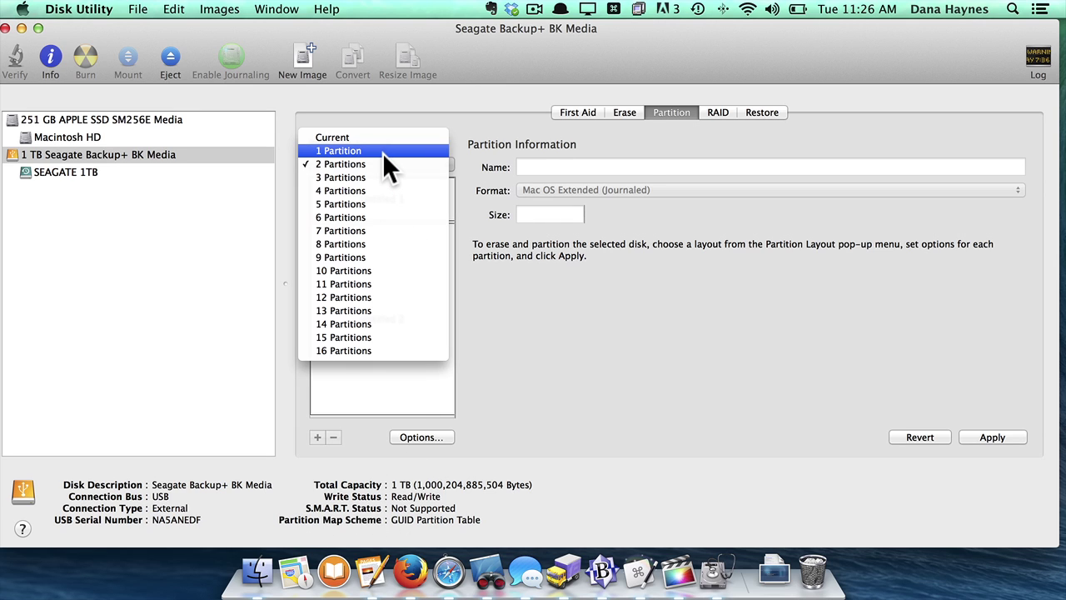
left_click(383, 152)
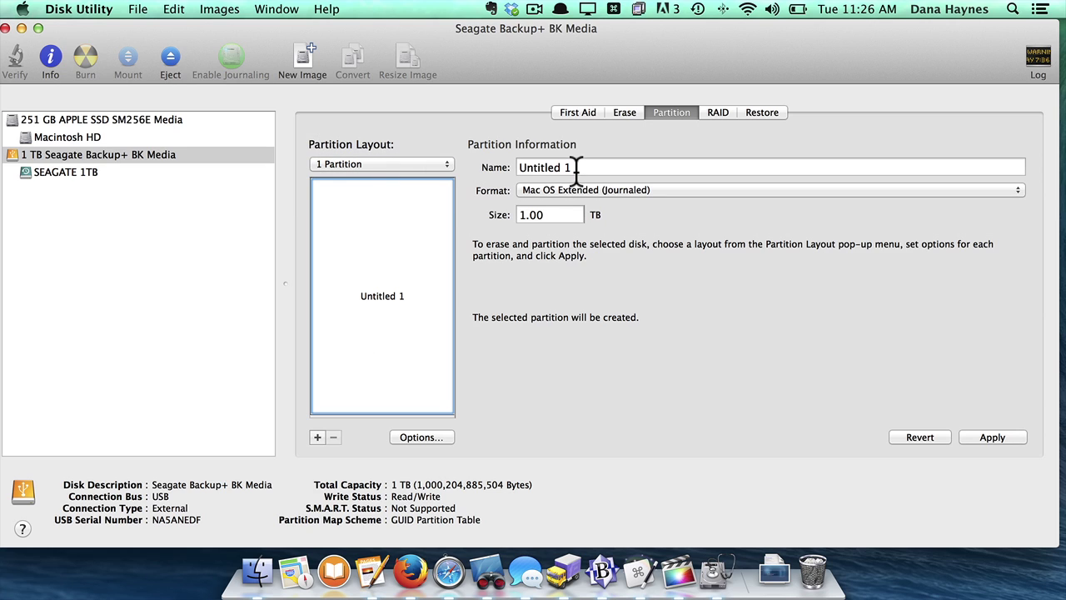
left_click(566, 192)
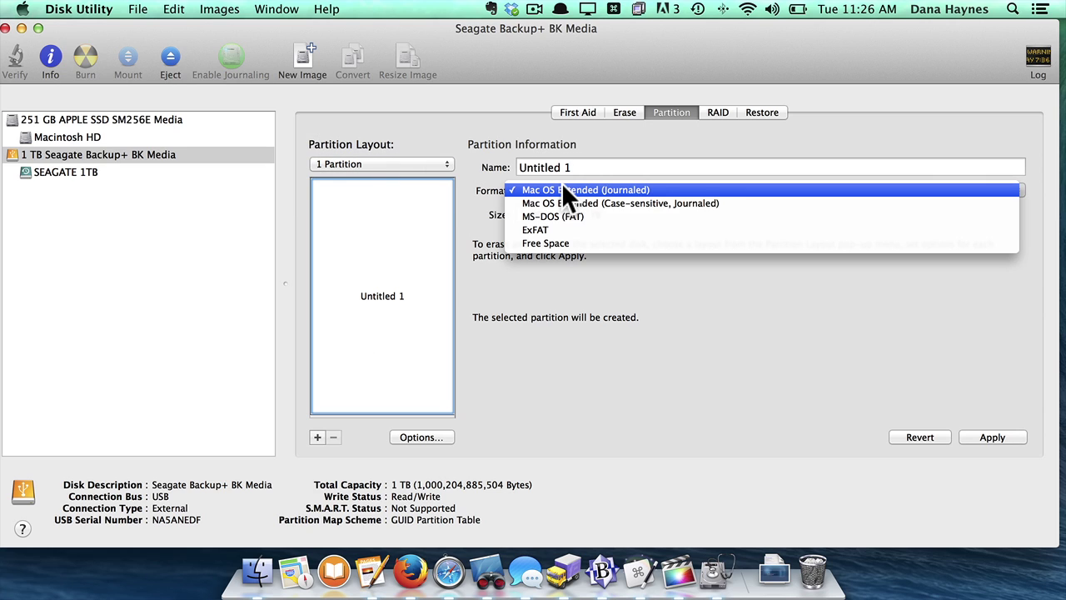
left_click(618, 190)
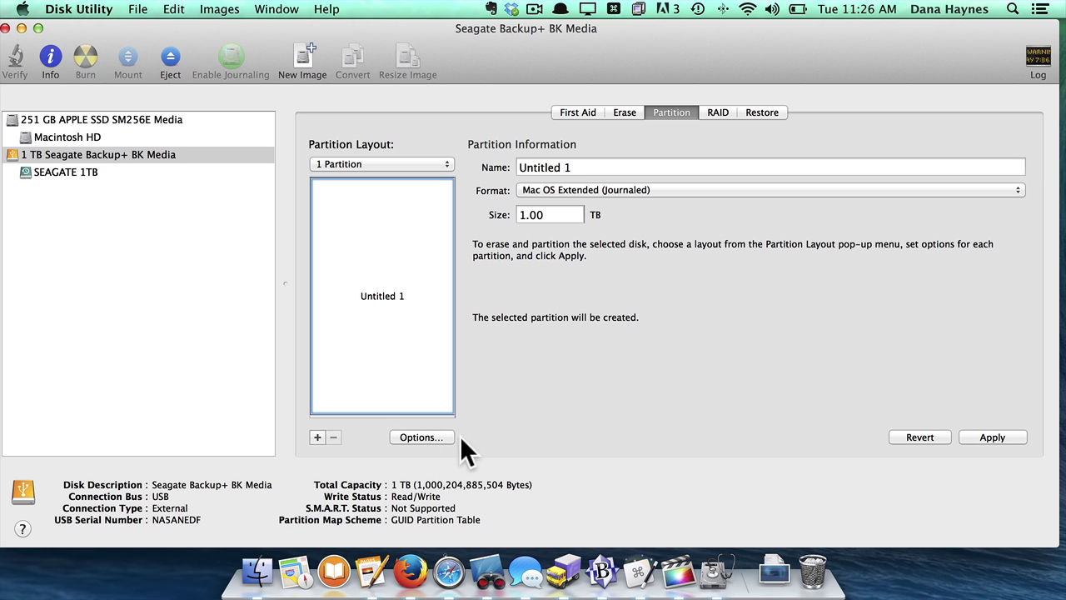
left_click(437, 435)
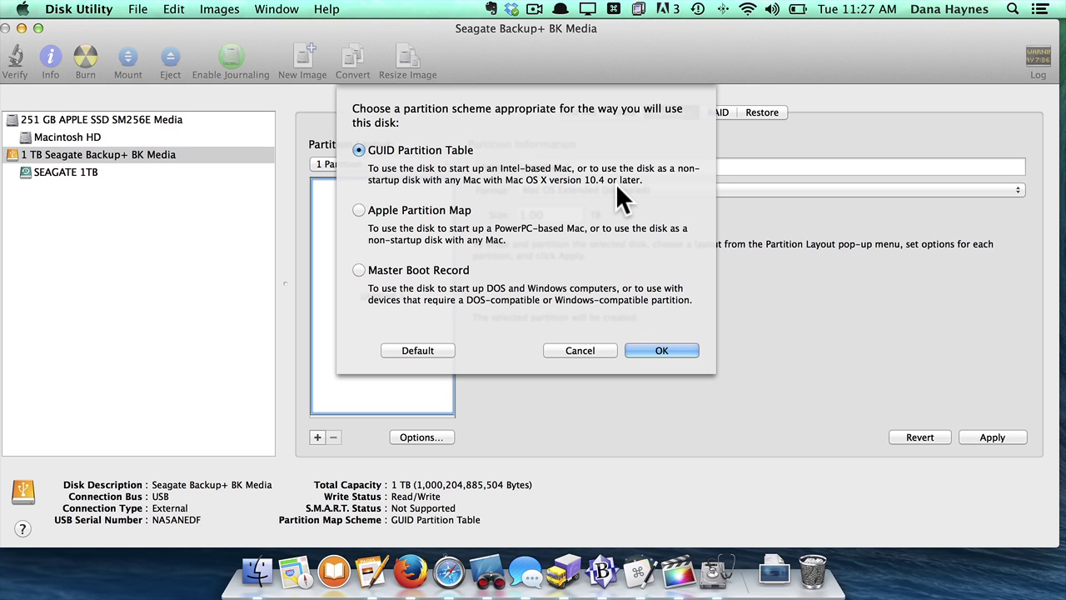
left_click(659, 349)
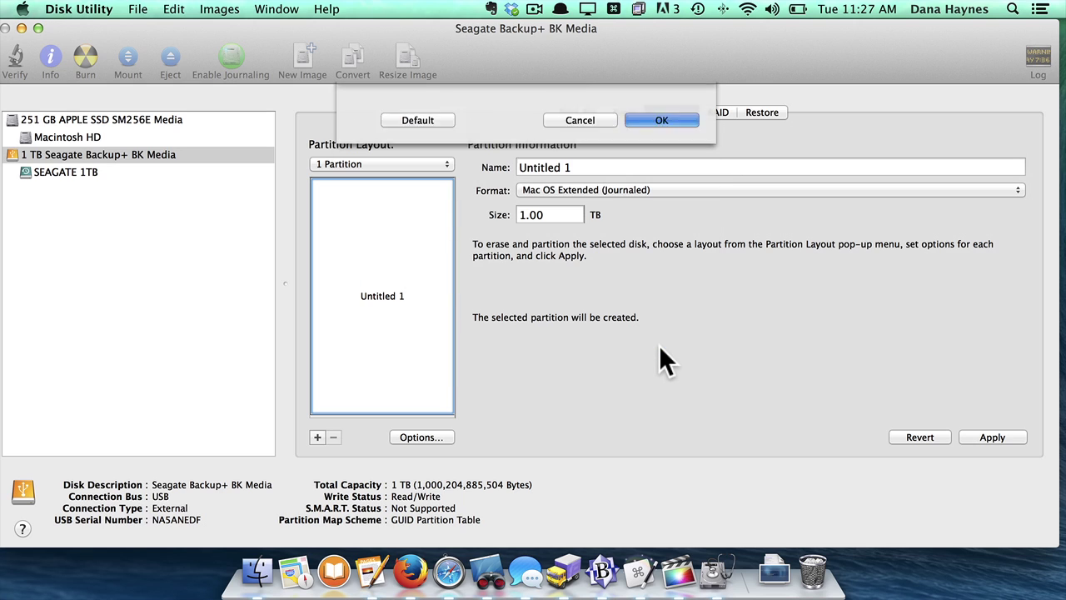
Review the confirmation for applying the partition layout, cancel it, and look over the available partition formats without changing the selection
left_click(1002, 435)
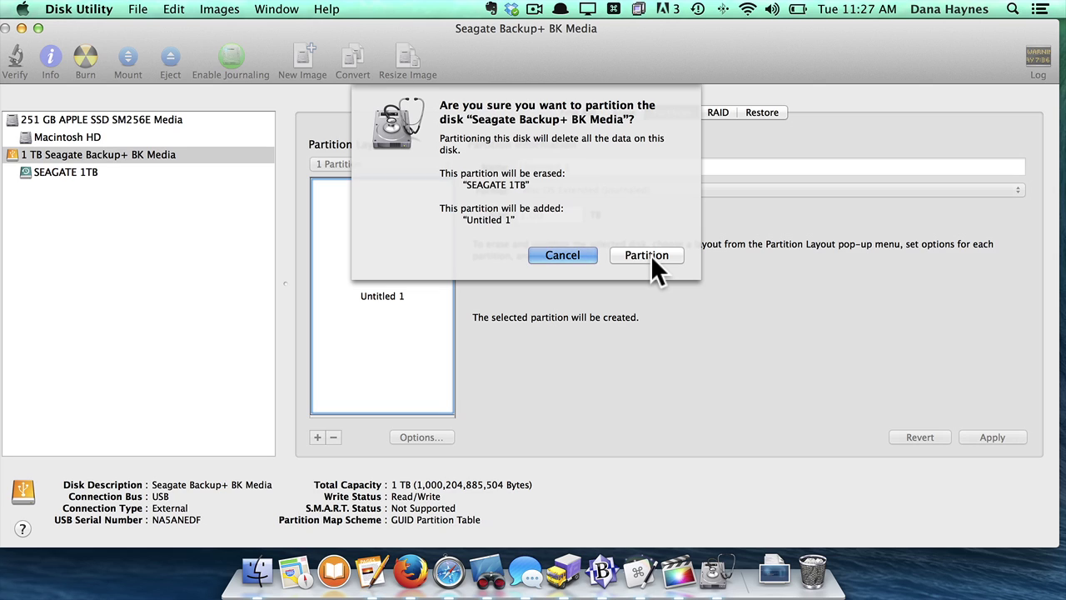
left_click(577, 254)
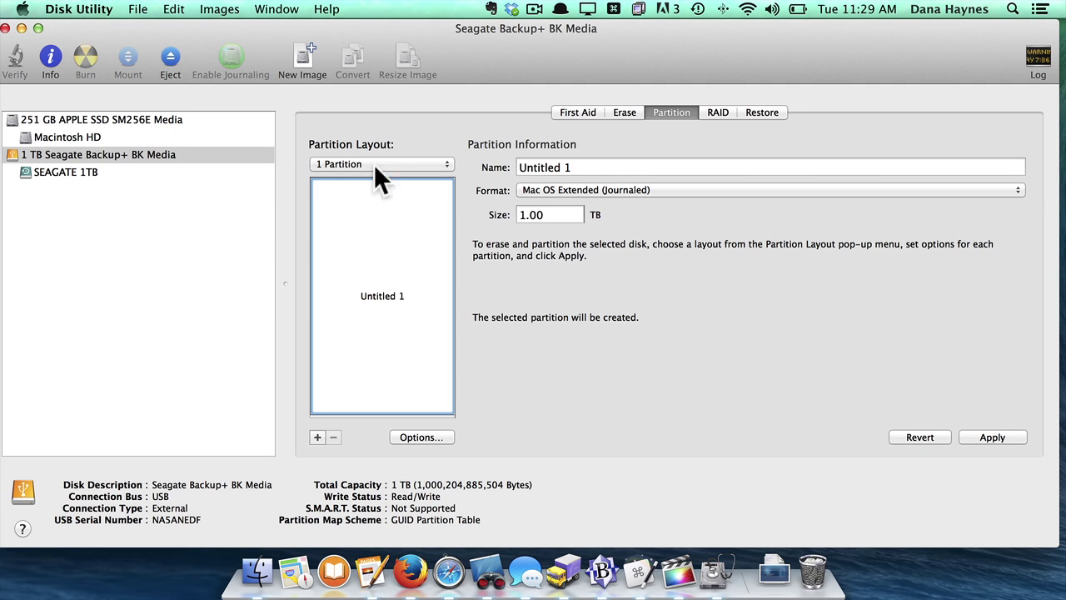
left_click(561, 188)
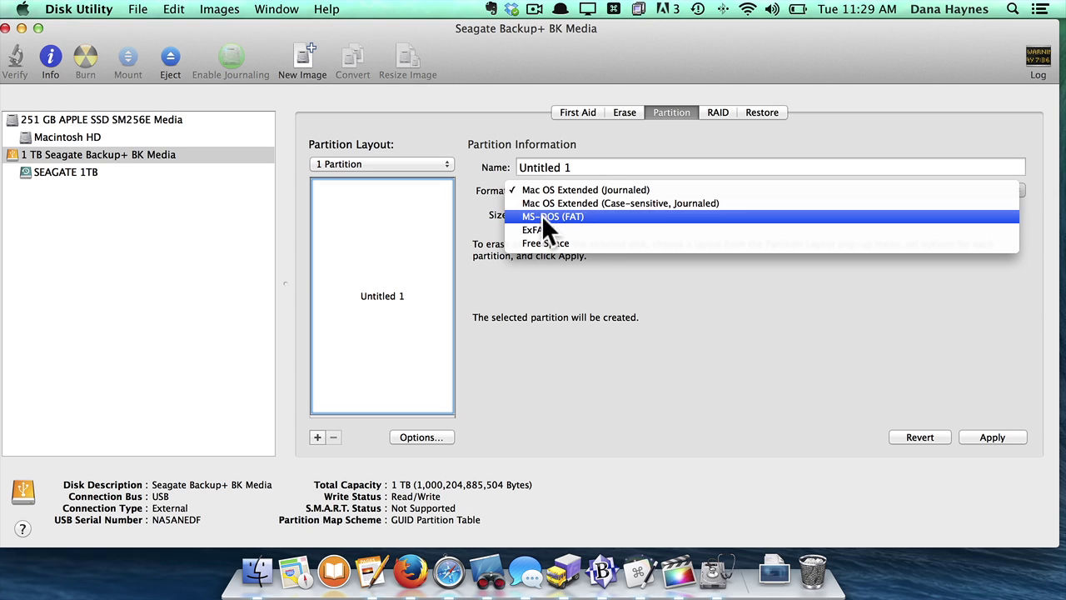
left_click(442, 122)
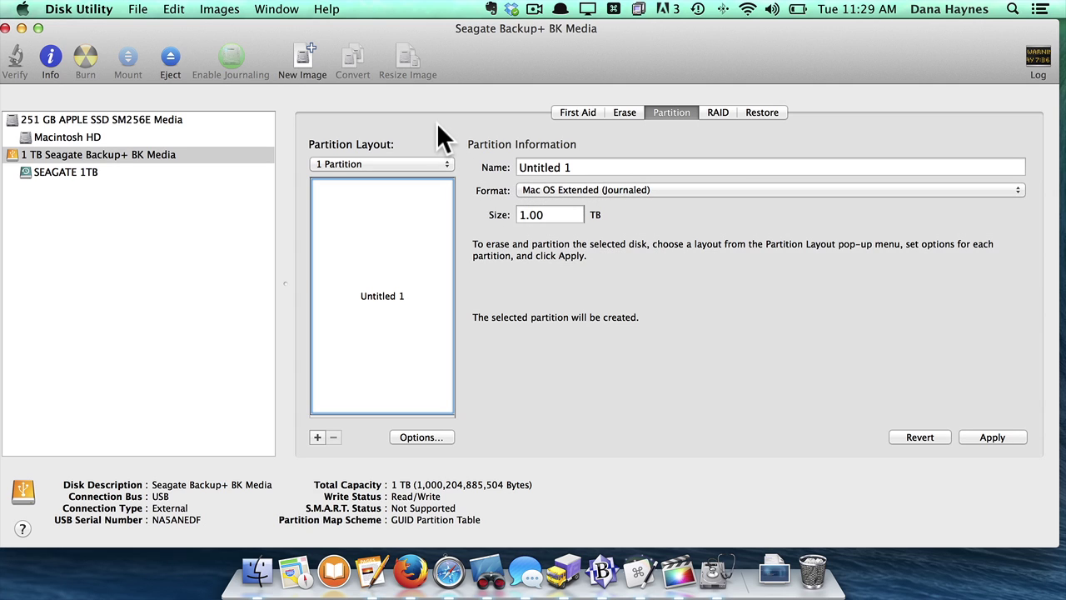